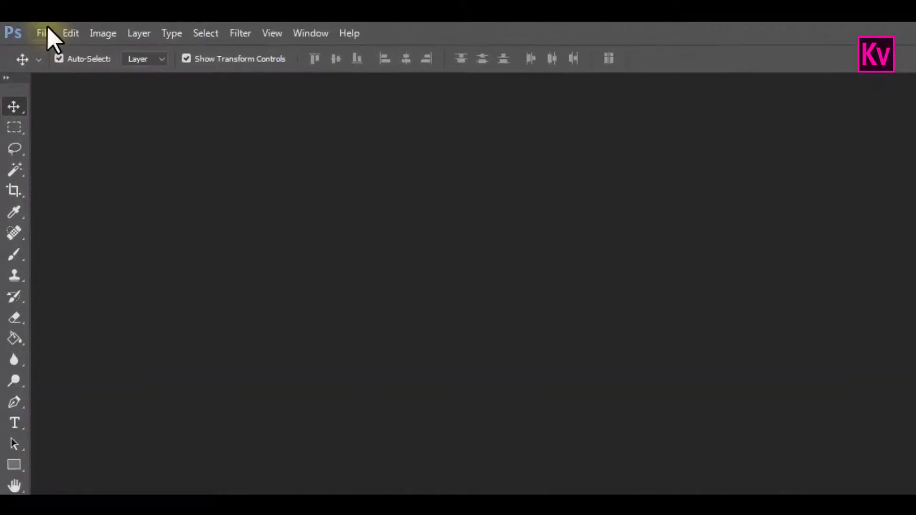
Create a new Default Photoshop Size document, 16 × 12 cm, RGB Color, with a white background
left_click(47, 28)
left_click(57, 53)
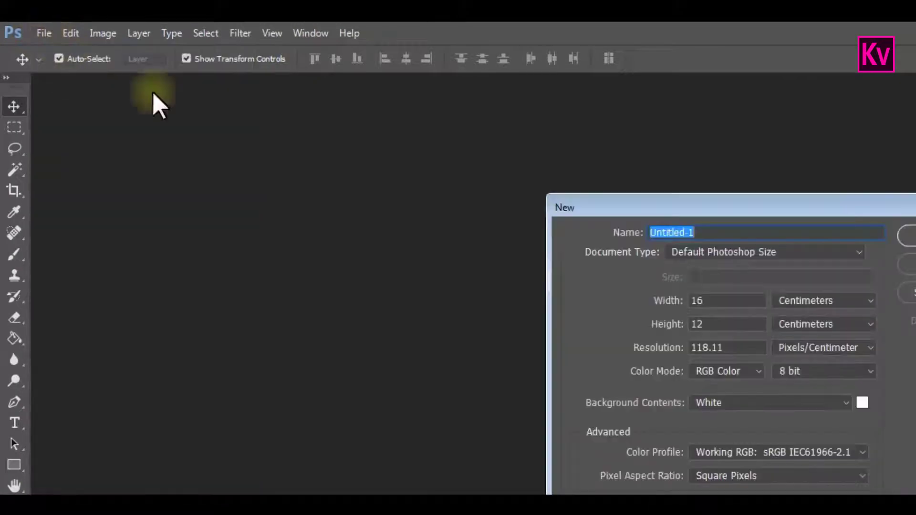
left_click(738, 239)
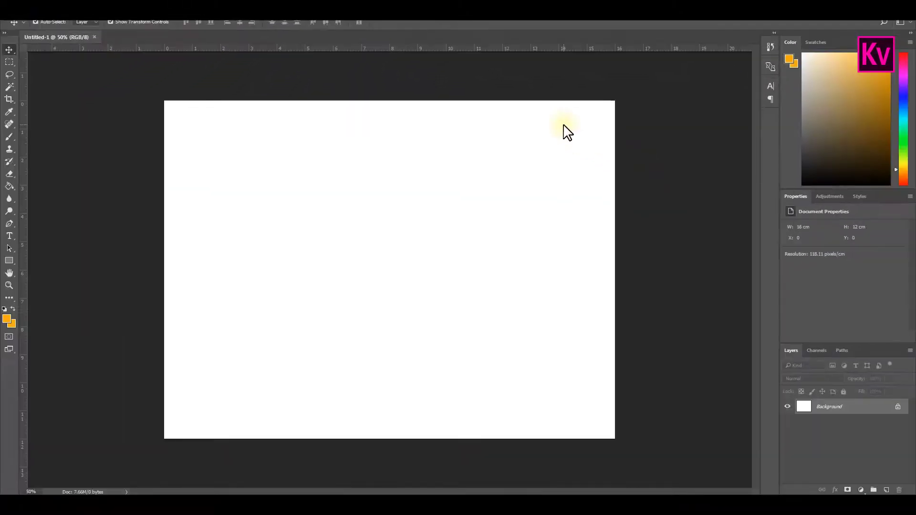
Place the TWITE NW.jpg image into the document and rasterize its layer
left_click(101, 491)
left_click_drag(557, 113, 364, 252)
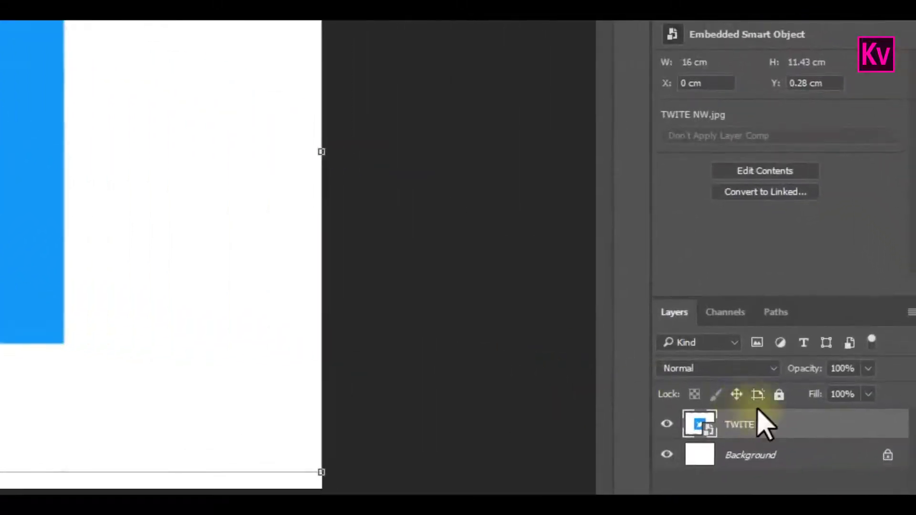
right_click(842, 407)
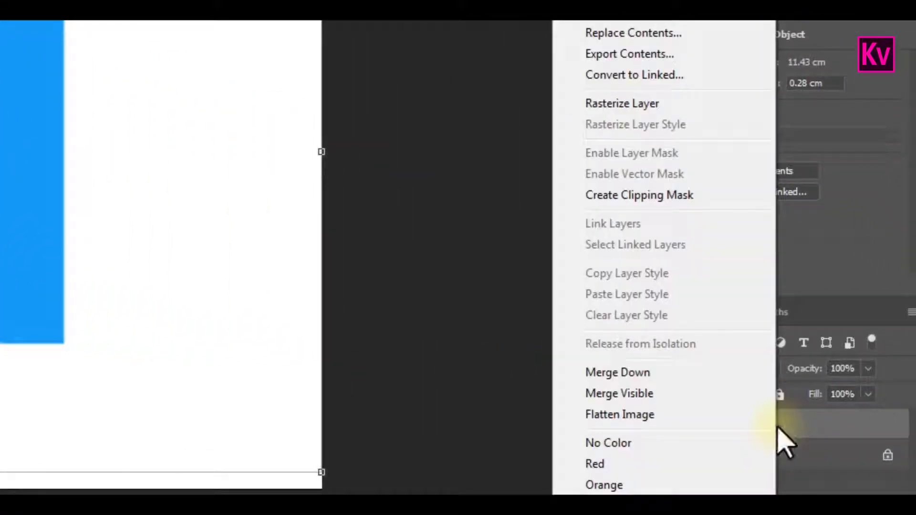
left_click(635, 103)
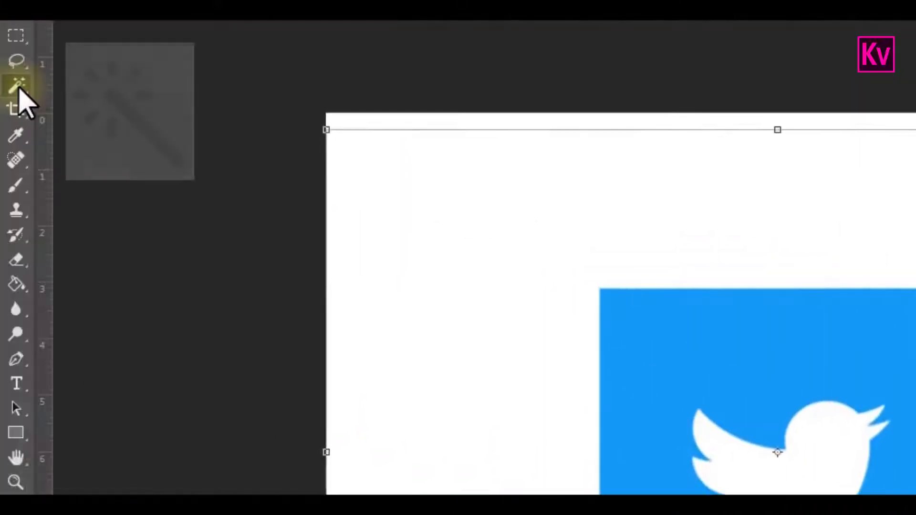
Remove the white area around the blue Twitter square using the Magic Wand, and delete the Background layer
left_click(438, 234)
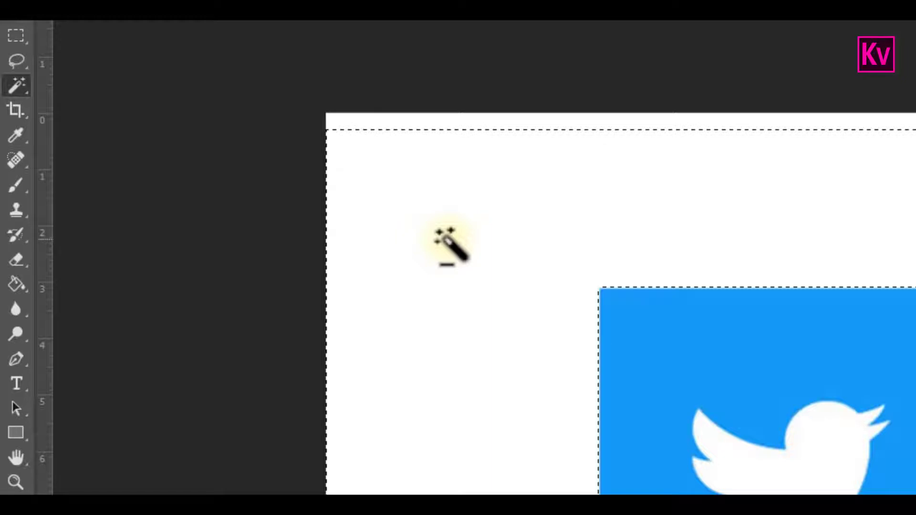
right_click(479, 237)
left_click(549, 478)
key("ctrl+t")
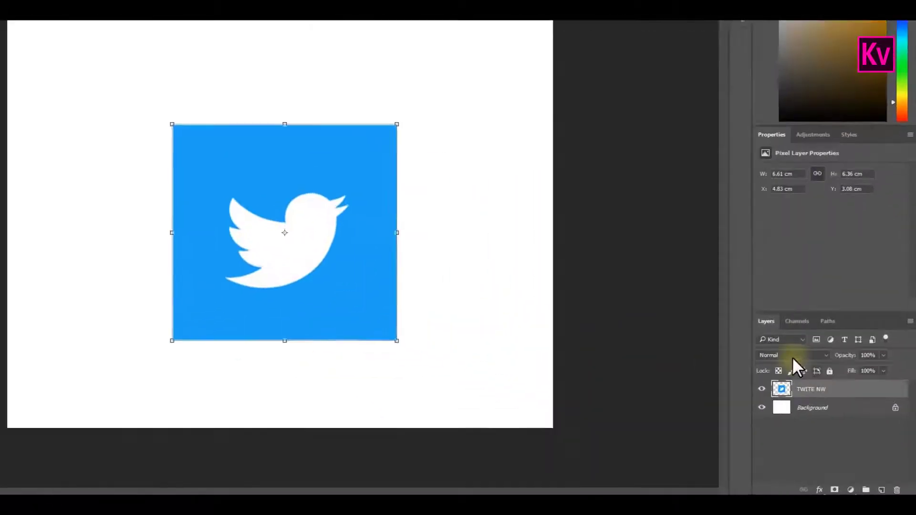
left_click(830, 422)
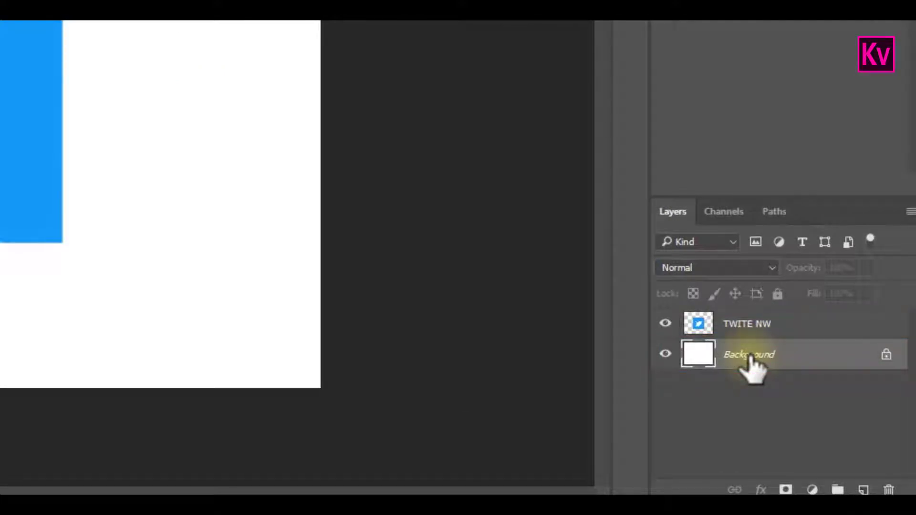
key("Delete")
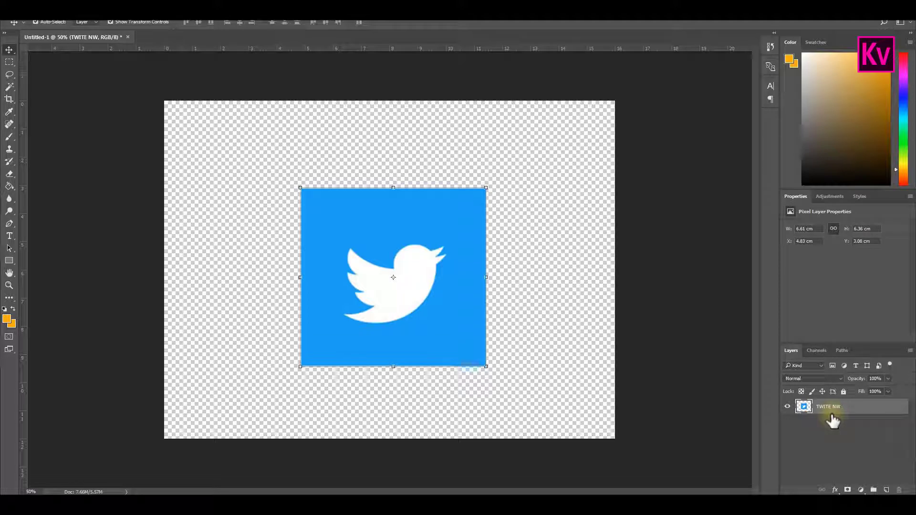
Outline the square's right-hand strip beside the bird with the Pen tool and turn the path into a selection with 0 pixels feather
left_click(9, 224)
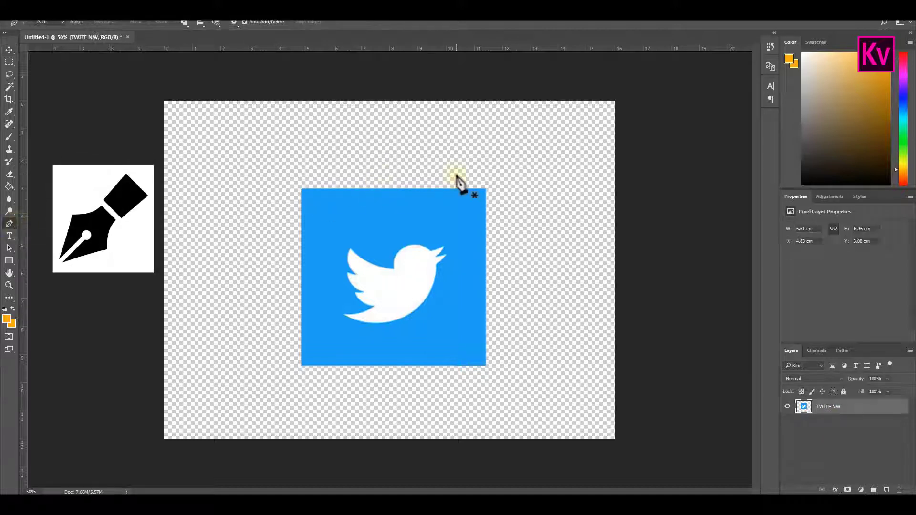
left_click(456, 390)
left_click(530, 390)
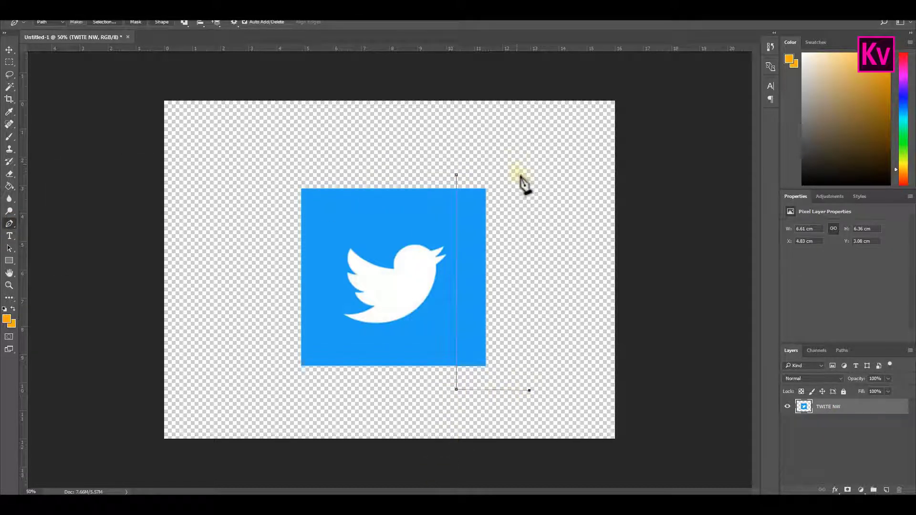
left_click(457, 175)
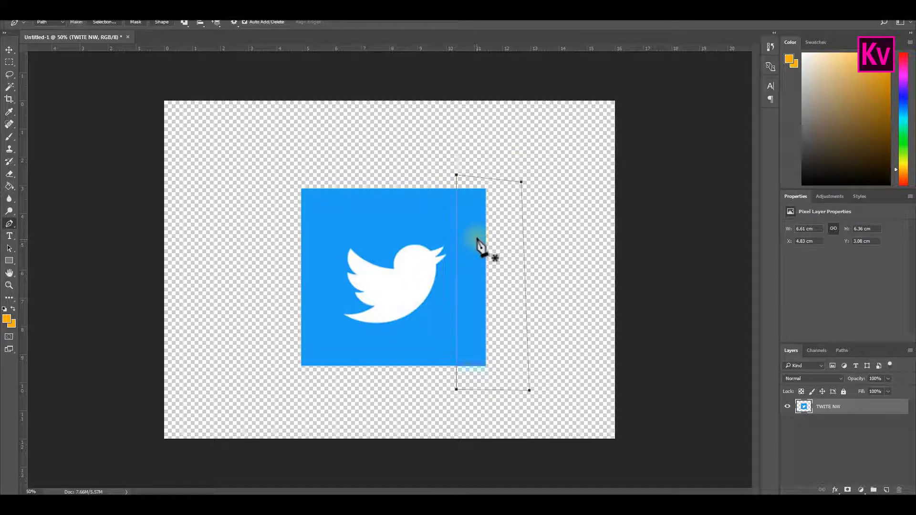
right_click(478, 241)
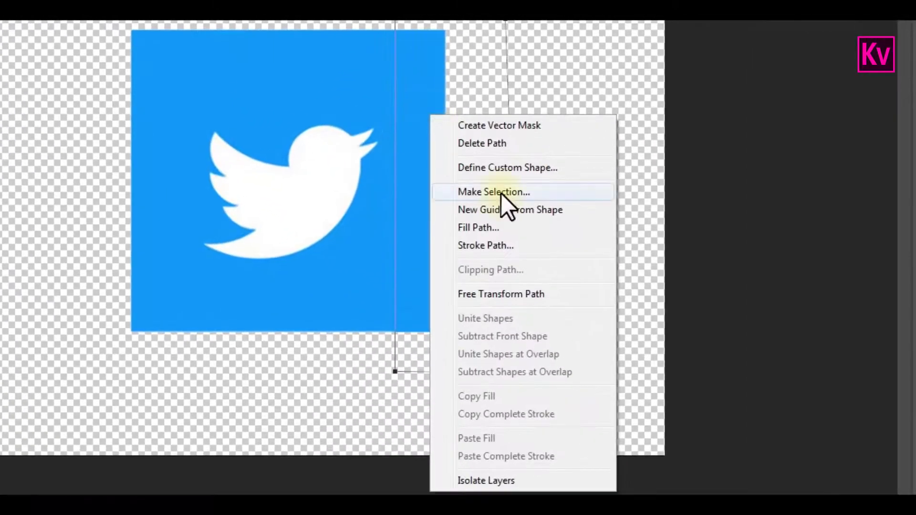
left_click(501, 192)
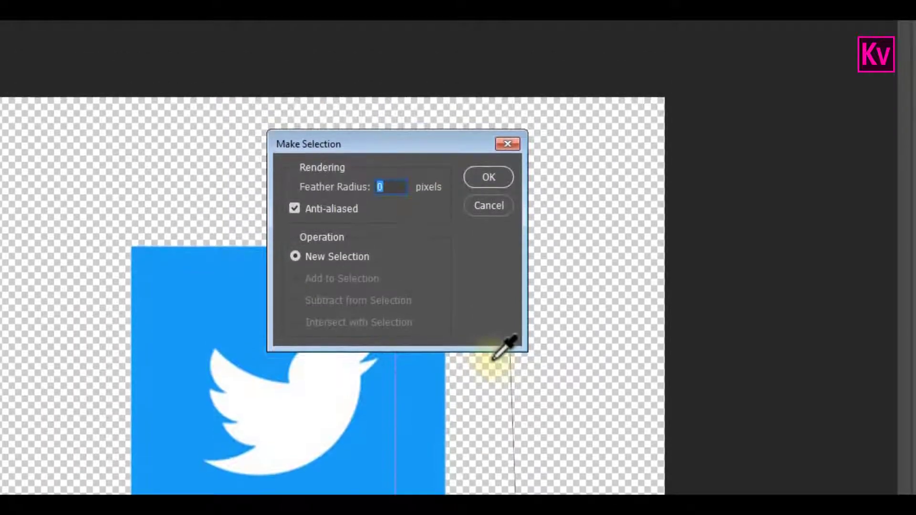
left_click(485, 179)
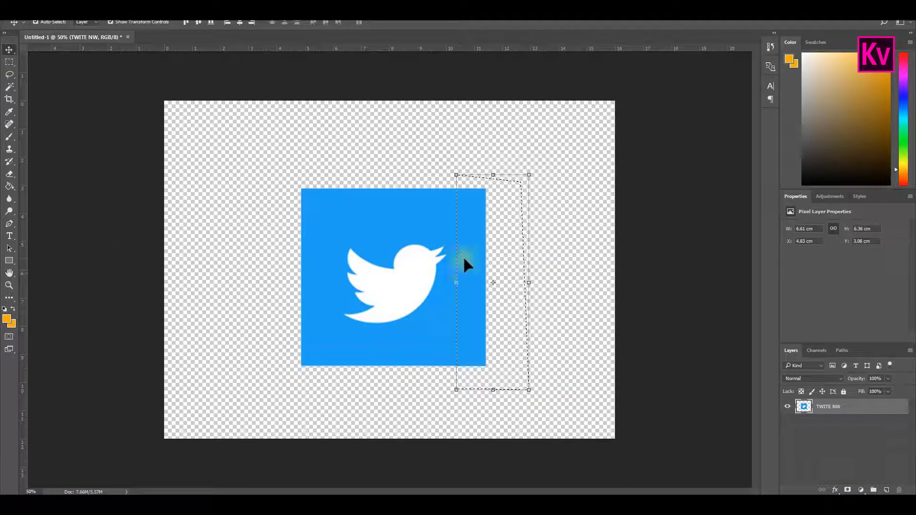
Cut the selected blue strip from the TWITE NW layer and paste it onto a new layer
left_click_drag(464, 259, 516, 259)
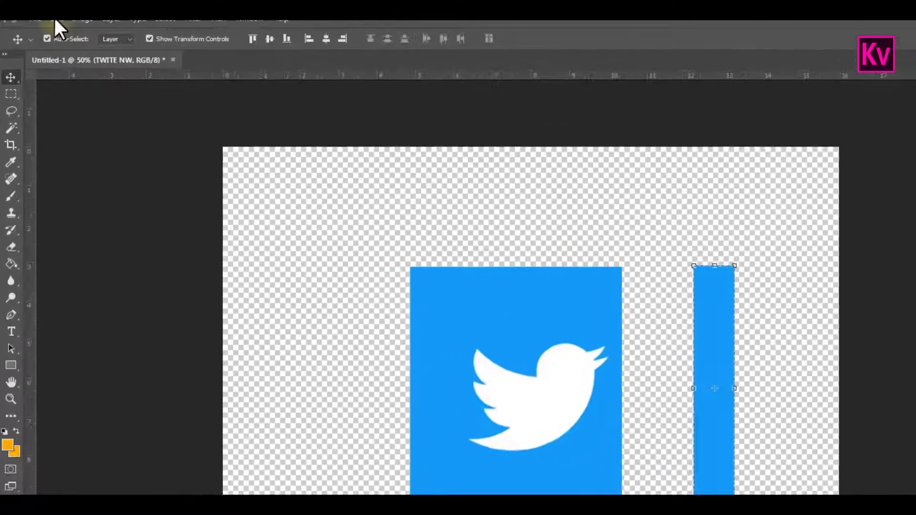
left_click(56, 19)
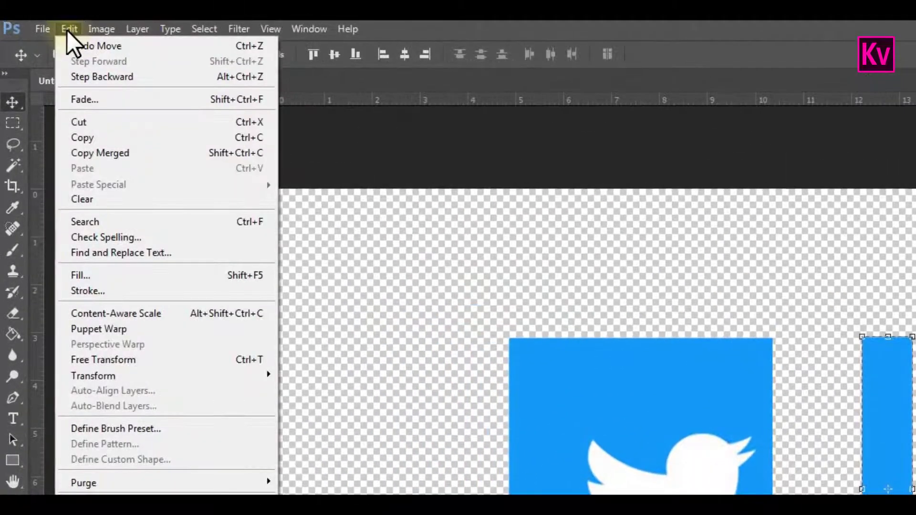
left_click(98, 124)
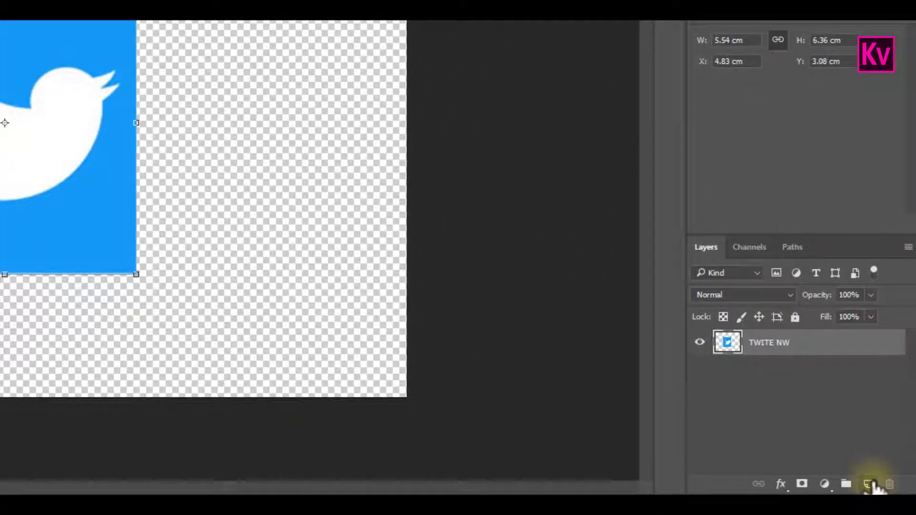
left_click(870, 484)
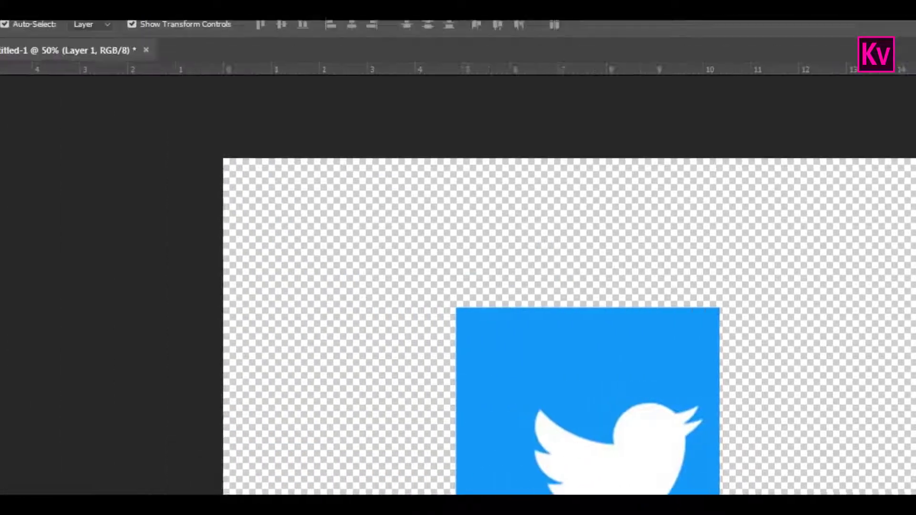
left_click(69, 29)
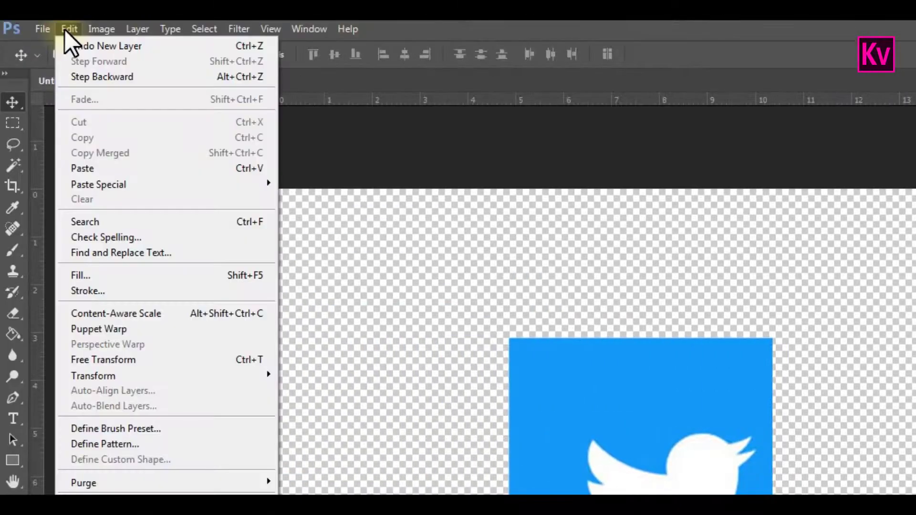
left_click(84, 168)
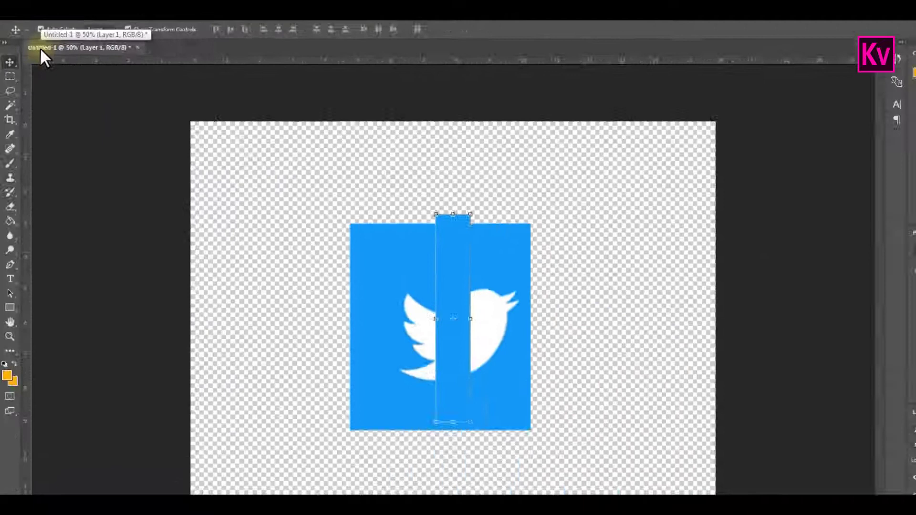
Nudge the pasted strip into its original place flush against the right edge of the blue square
key("shift+Right")
key("shift+Right")
key("shift+Right")
key("shift+Right")
key("shift+Right")
key("shift+Right")
key("shift+Right")
key("shift+Right")
key("shift+Right")
key("shift+Right")
key("shift+Right")
key("shift+Right")
key("shift+Right")
key("shift+Right")
key("shift+Right")
key("shift+Right")
key("shift+Right")
key("shift+Right")
key("shift+Right")
key("shift+Right")
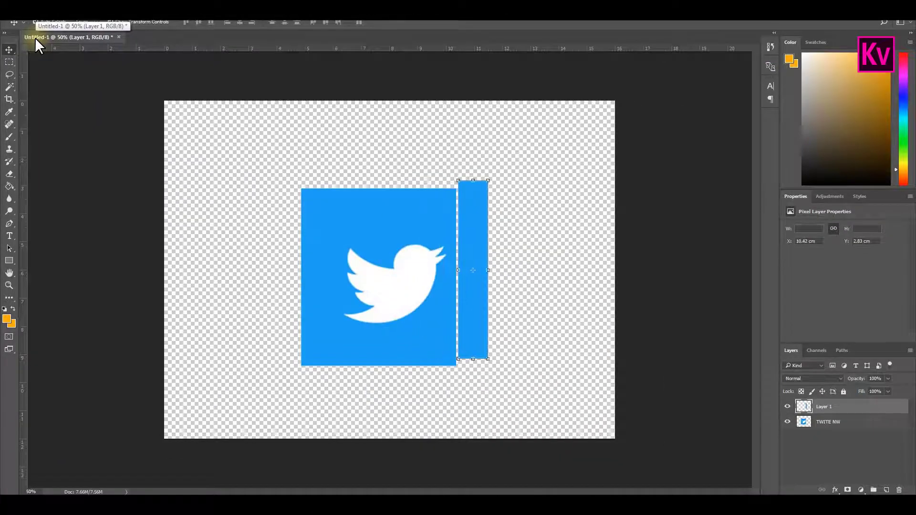
key("shift+Down")
key("shift+Down")
key("shift+Down")
key("shift+Left")
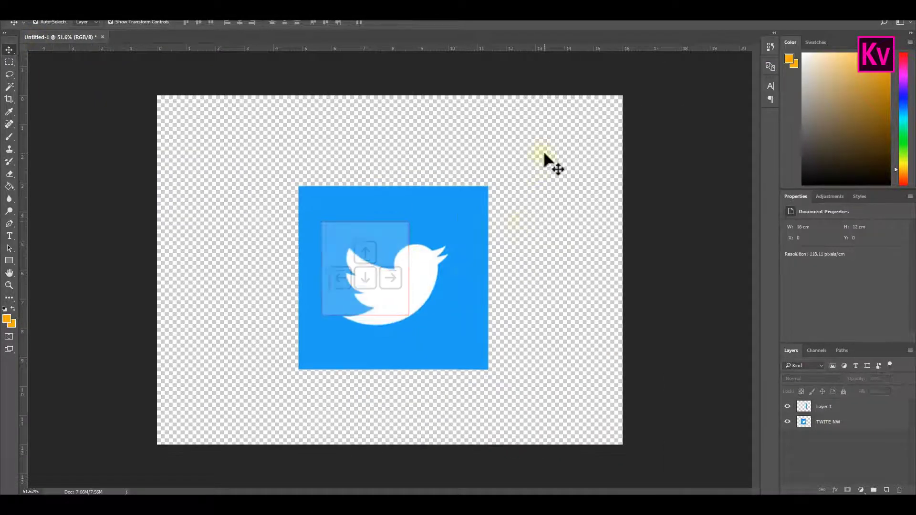
Scale both logo layers down together around their centre to about half size, and check each layer by toggling its visibility
left_click_drag(544, 153, 273, 383)
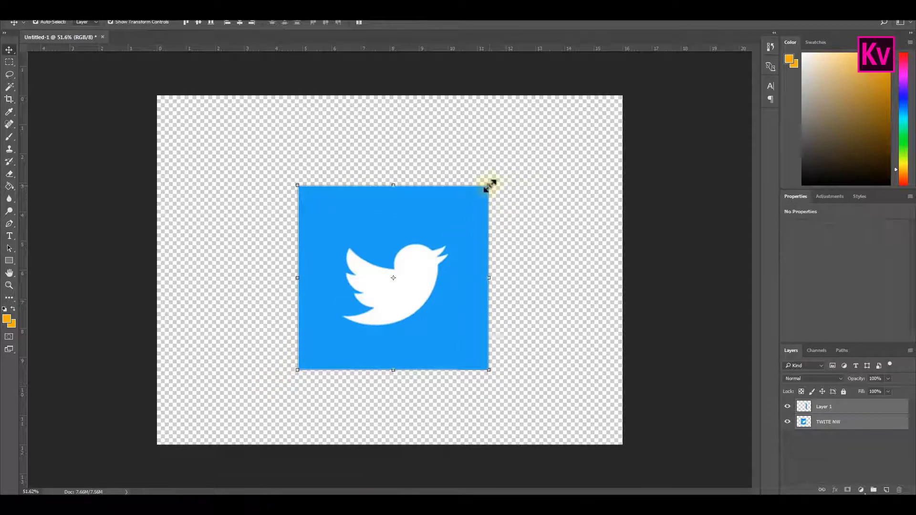
left_click_drag(490, 186, 441, 231)
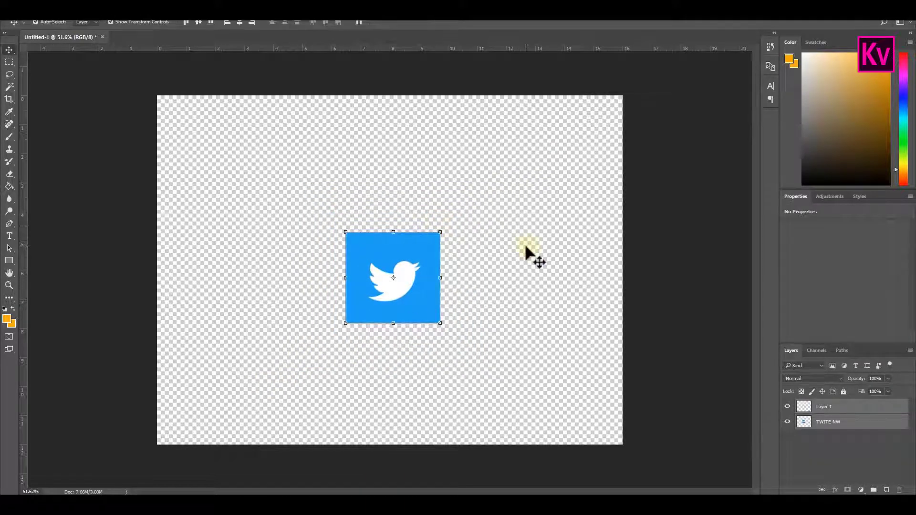
left_click(526, 248)
left_click(788, 407)
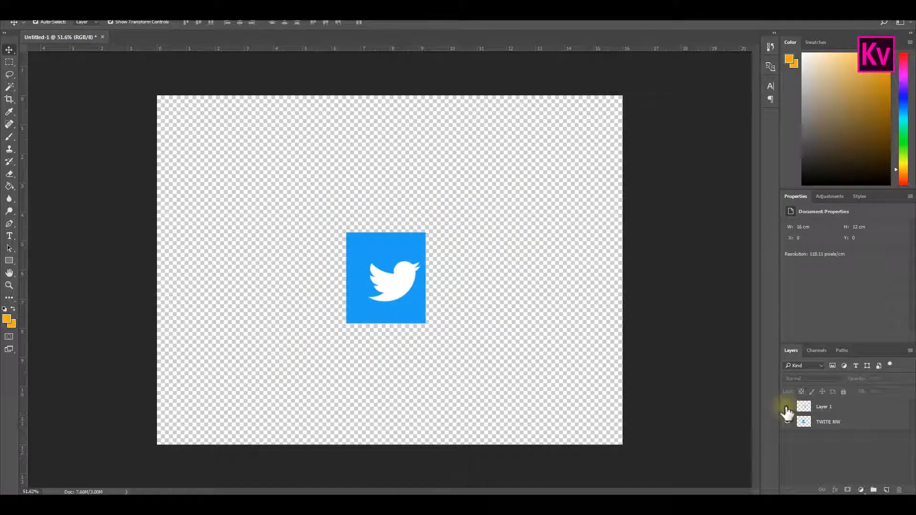
left_click(787, 408)
left_click(787, 422)
left_click(787, 422)
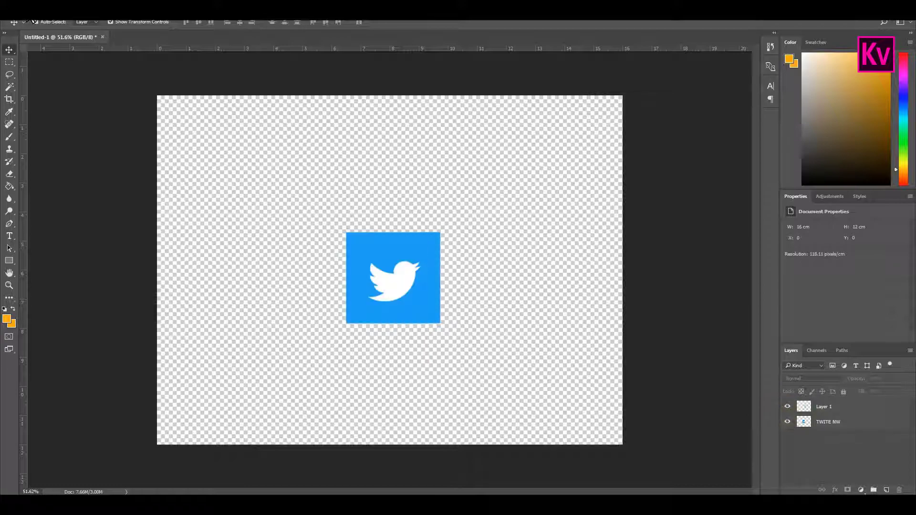
Save the layered document as a Photoshop file named Twitter Icon
left_click(28, 18)
left_click(41, 111)
key("BackSpace")
type("Twitter")
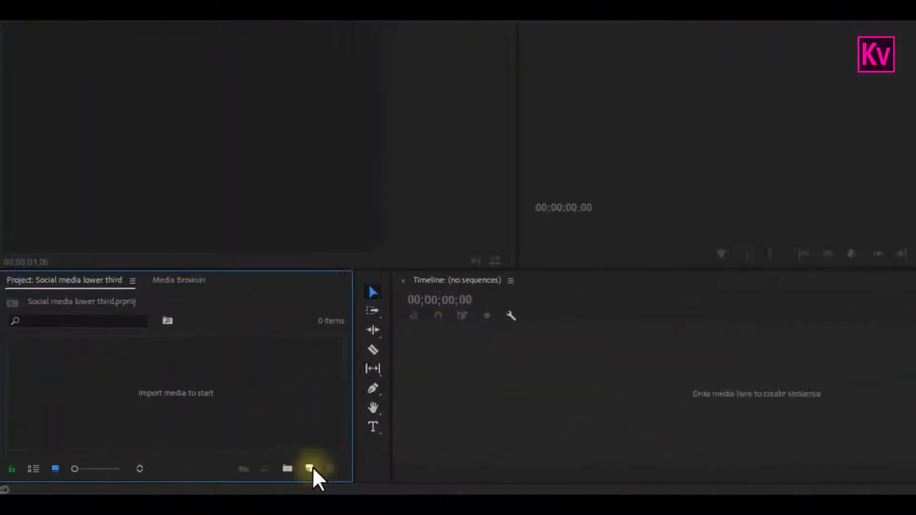
Switch to Premiere Pro and create Sequence 03 with the XDCAM HD422 1080p30 preset
left_click(209, 476)
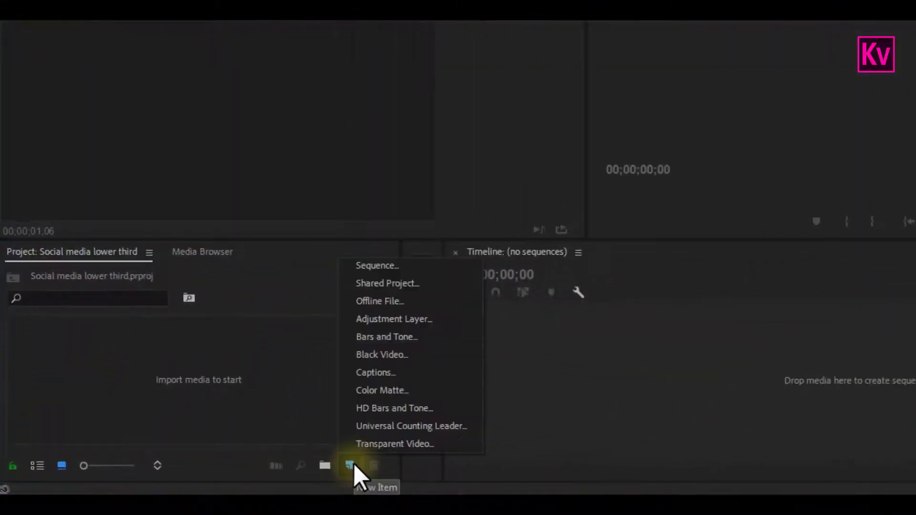
left_click(364, 265)
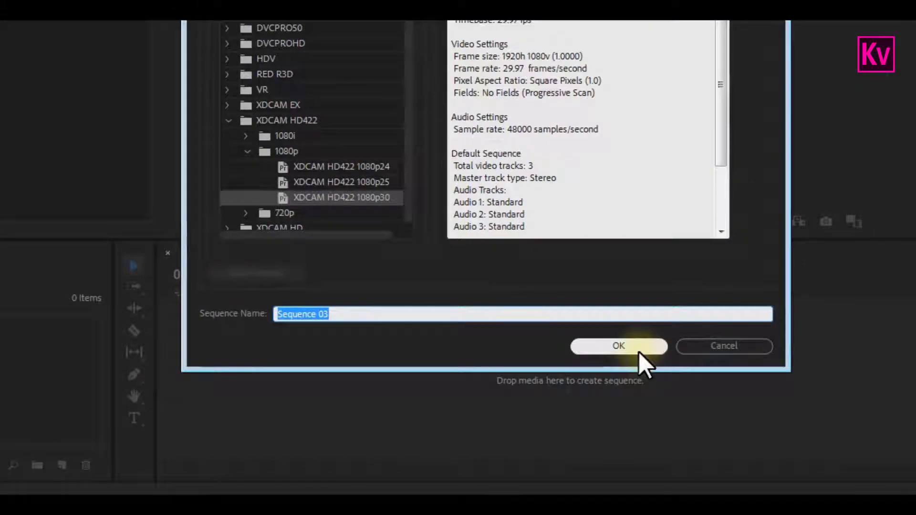
left_click(640, 350)
Import the Twitter Icon Photoshop file as a Sequence with both layers included, using the Document Size footage dimensions
double_click(187, 431)
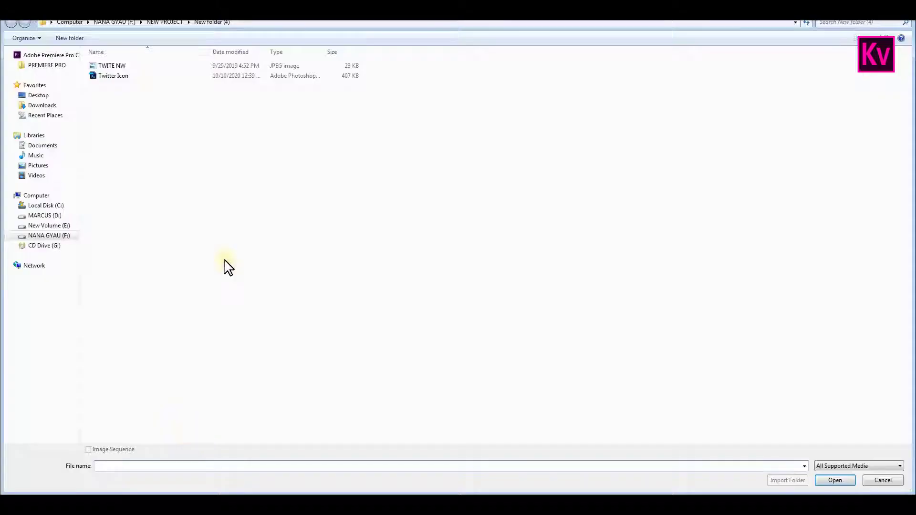
left_click(126, 81)
left_click(835, 481)
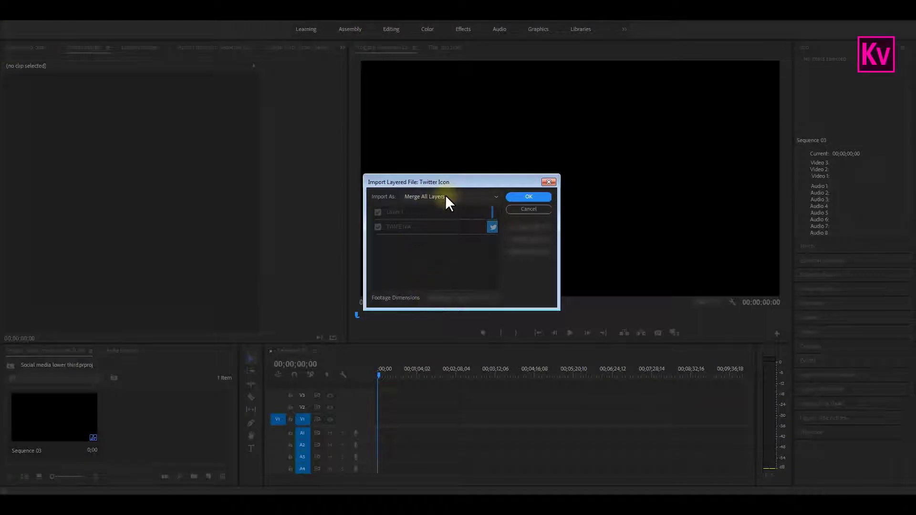
left_click(445, 195)
left_click(438, 239)
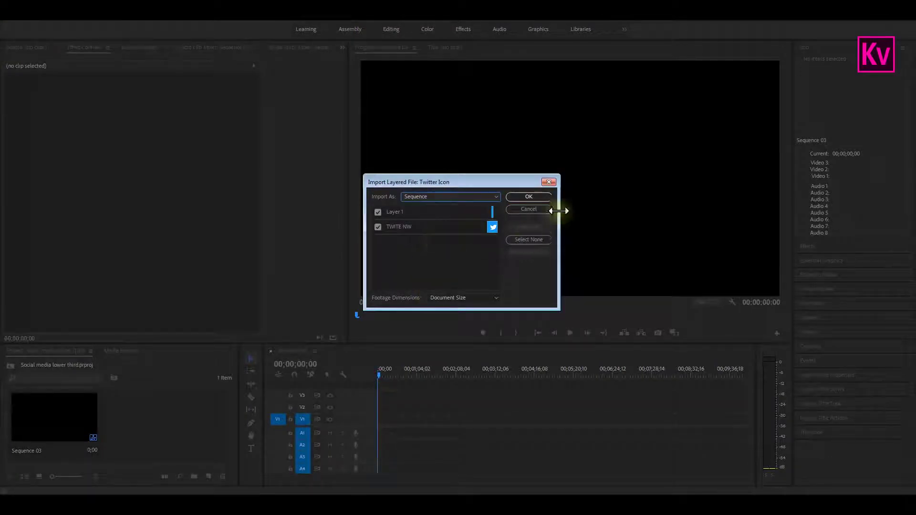
left_click(529, 197)
Place the Twitter Icon sequence from its bin at the start of V1 in Sequence 03, keeping the existing sequence settings
double_click(158, 425)
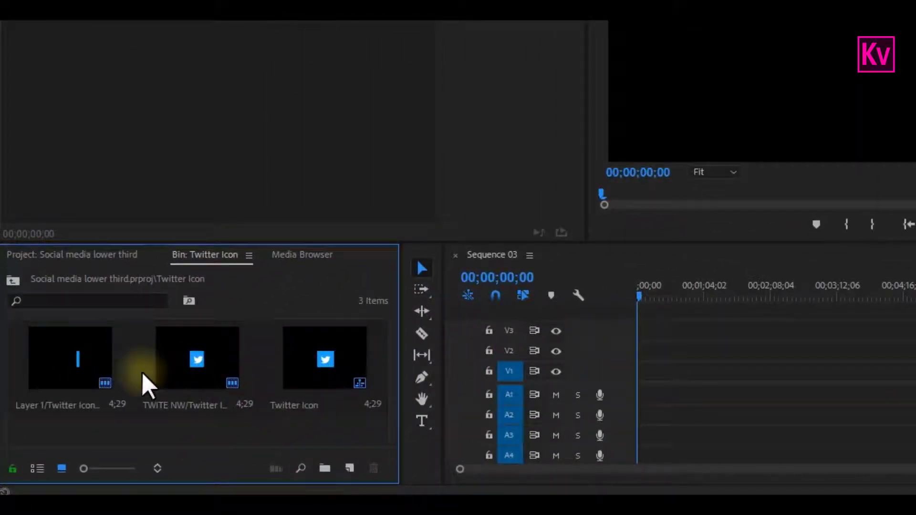
left_click_drag(319, 367, 641, 381)
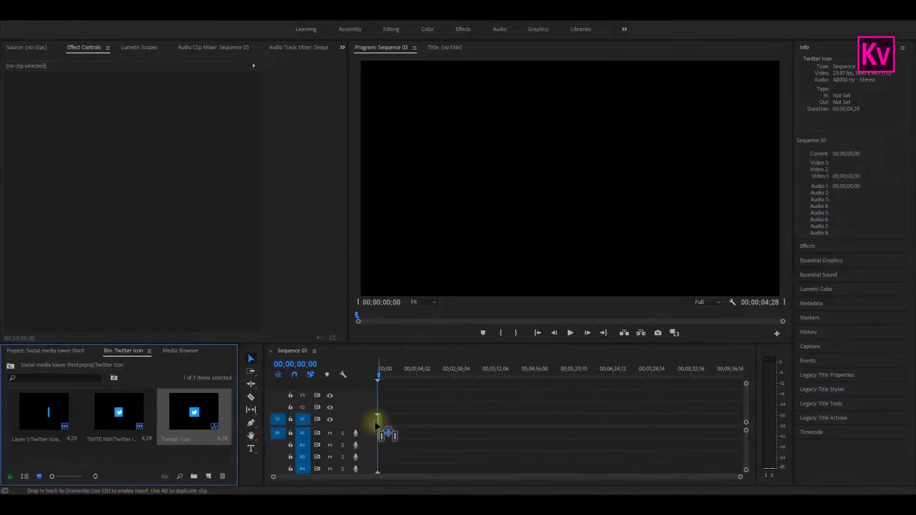
left_click_drag(377, 423, 377, 424)
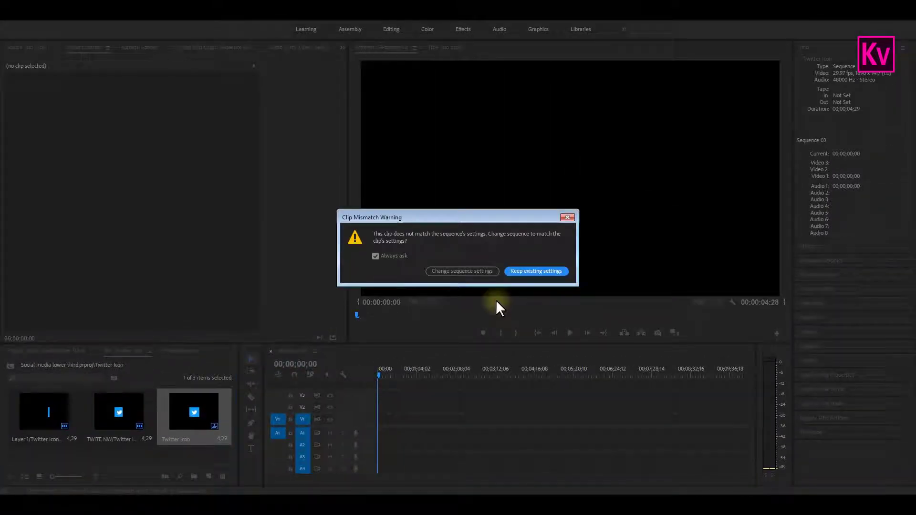
left_click(538, 271)
Open the nested Twitter Icon sequence from its clip on V1
left_click_drag(739, 478, 501, 477)
left_click(451, 419)
double_click(451, 419)
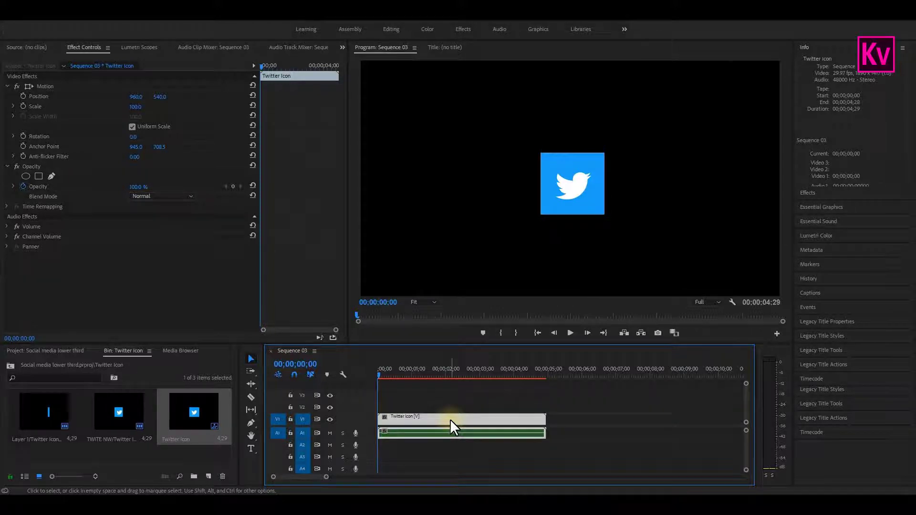
Open the nested Twitter Icon sequence and set the Motion scale of both layer clips to 50
double_click(451, 420)
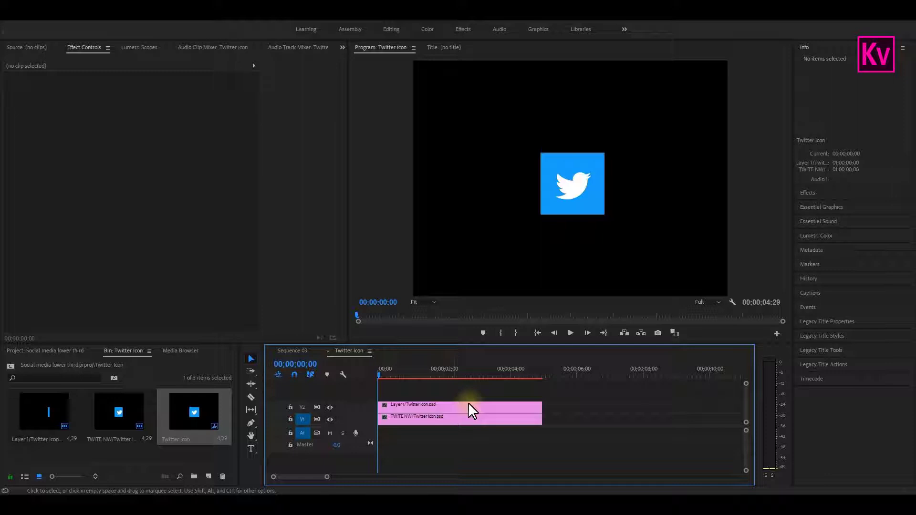
left_click(469, 405)
left_click(137, 107)
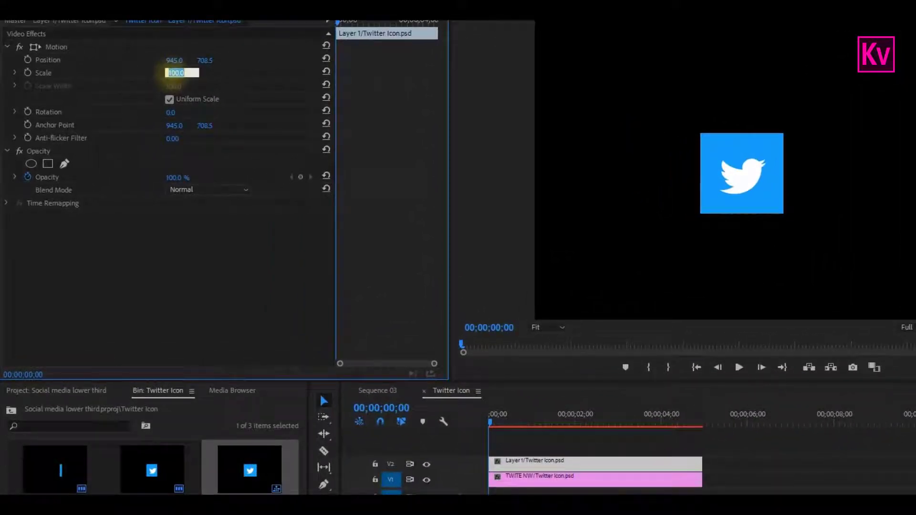
type("50")
key("Return")
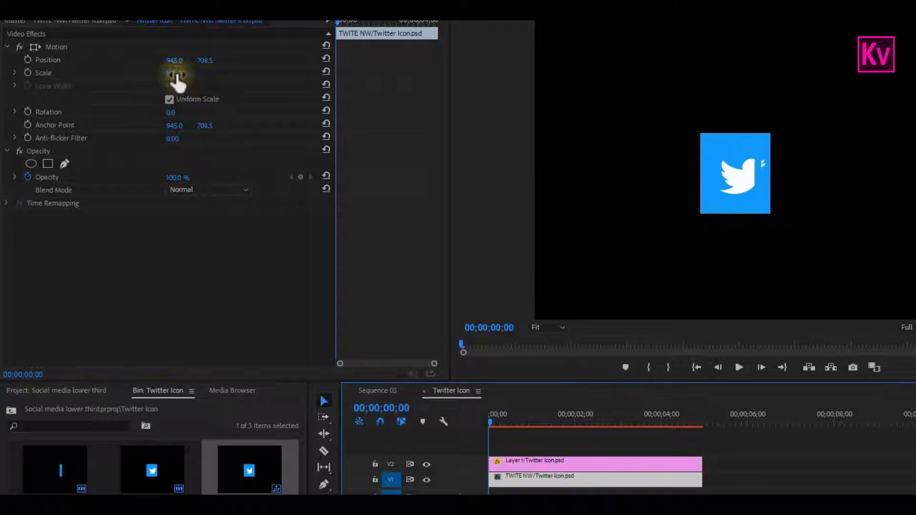
left_click(175, 73)
type("50")
key("Return")
Set the Motion position of both the TWITE NW and Layer 1 clips to 148, 1216.5
left_click_drag(174, 60, 143, 60)
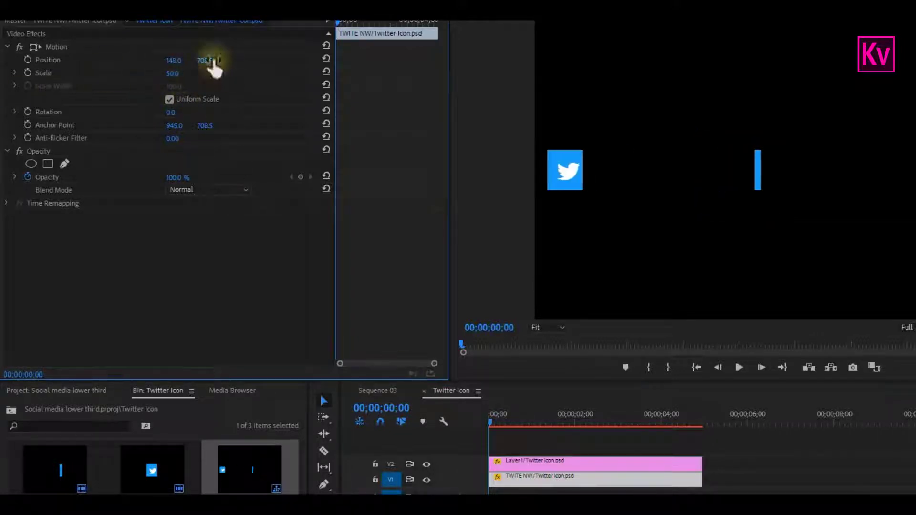
left_click_drag(211, 61, 225, 61)
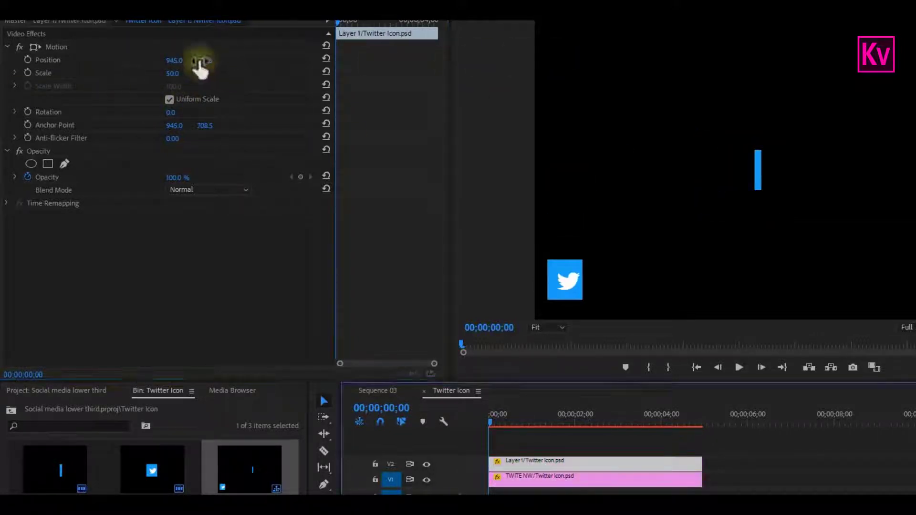
left_click(201, 61)
type("1216.5")
left_click(175, 60)
type("148")
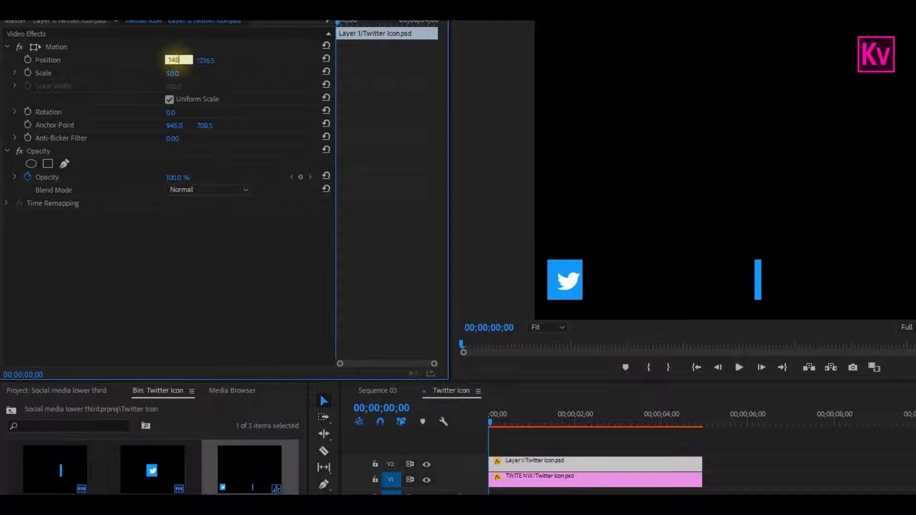
key("Return")
Hide the V2 track and apply the Distort Transform effect to the TWITE NW clip on V1
left_click(426, 464)
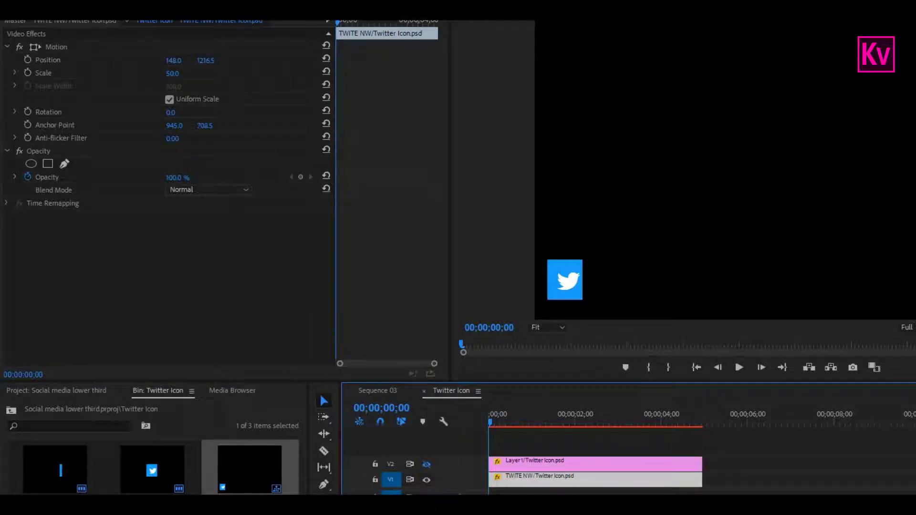
left_click(810, 183)
left_click(812, 31)
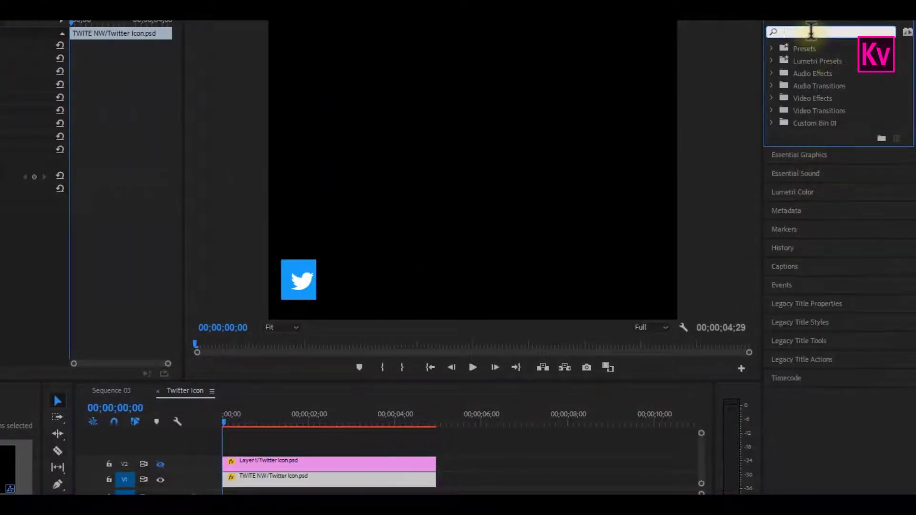
type("transf")
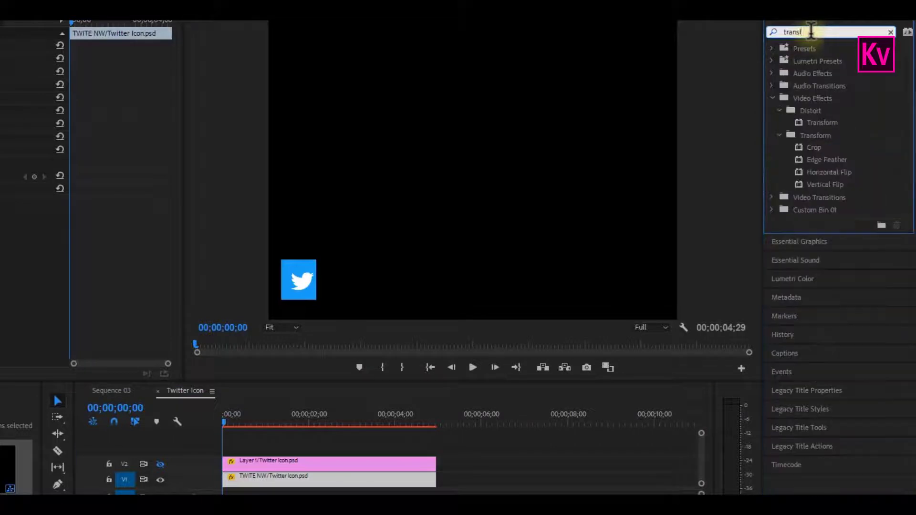
left_click_drag(817, 123, 368, 453)
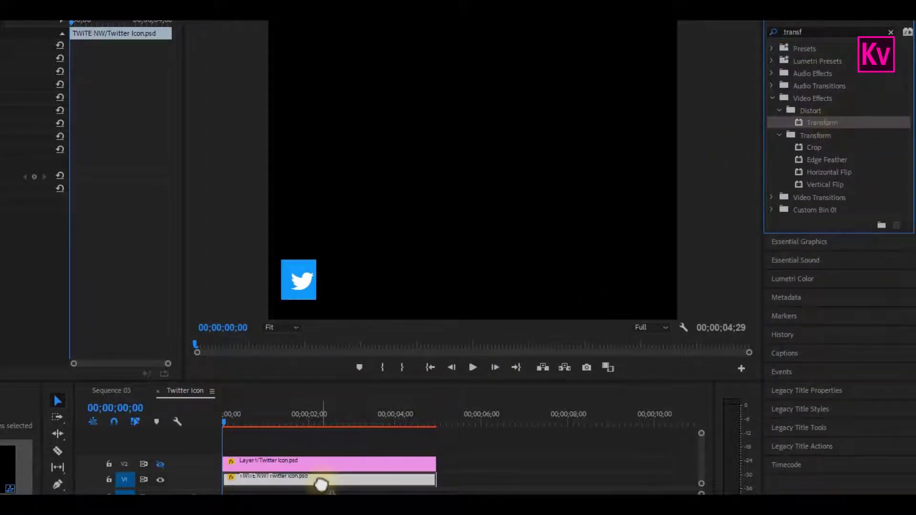
left_click_drag(321, 485, 321, 483)
Keyframe the TWITE NW clip's Transform position from X 450 at the clip start to X 945 at 00;00;01;04
left_click_drag(72, 23, 91, 23)
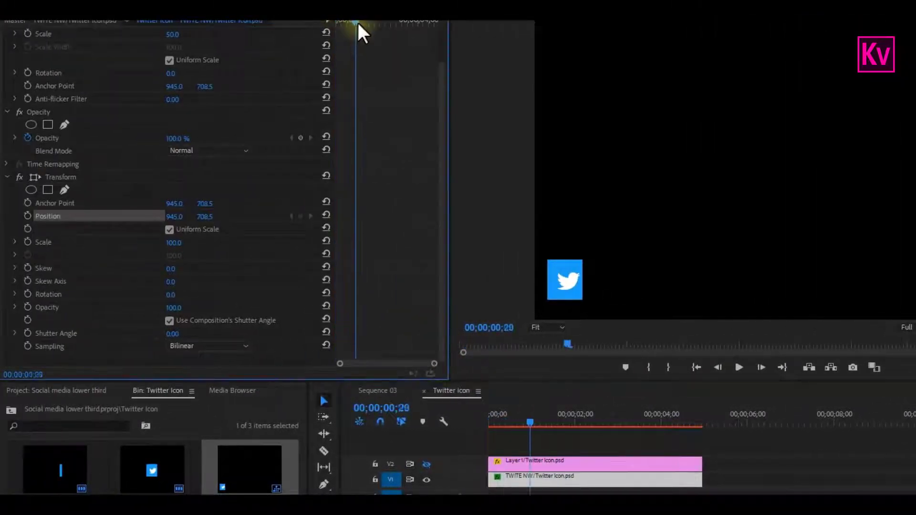
left_click_drag(358, 22, 360, 24)
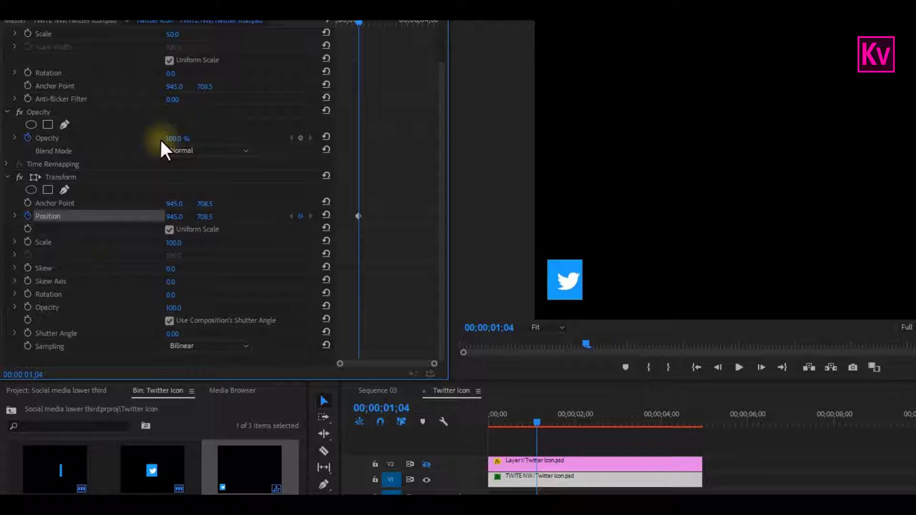
left_click_drag(360, 23, 327, 30)
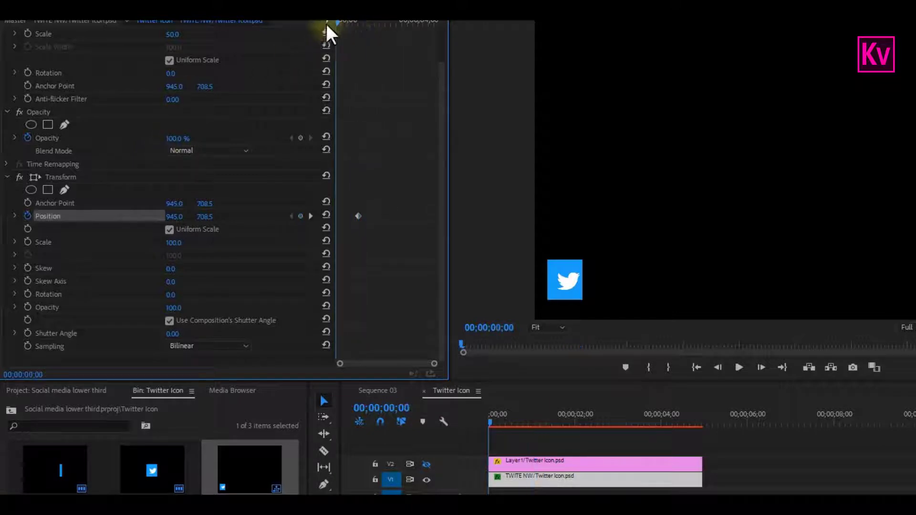
left_click(175, 216)
type("450")
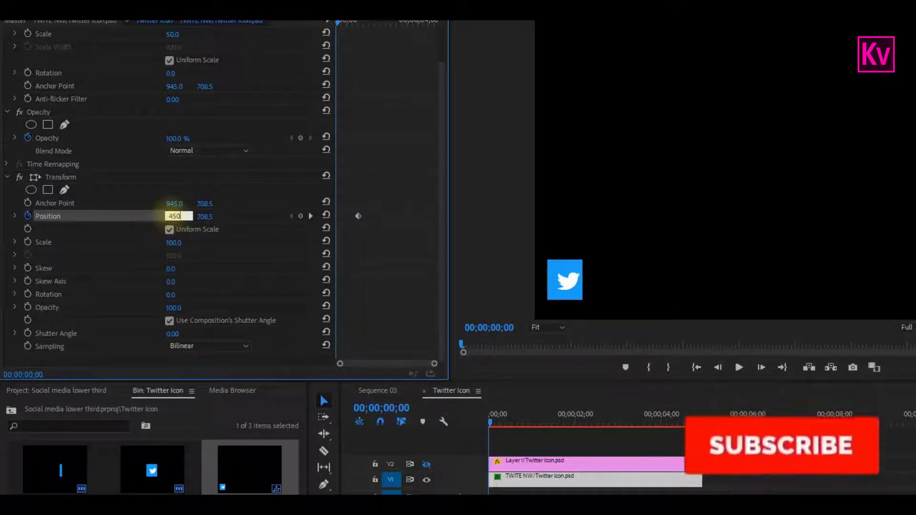
key("Return")
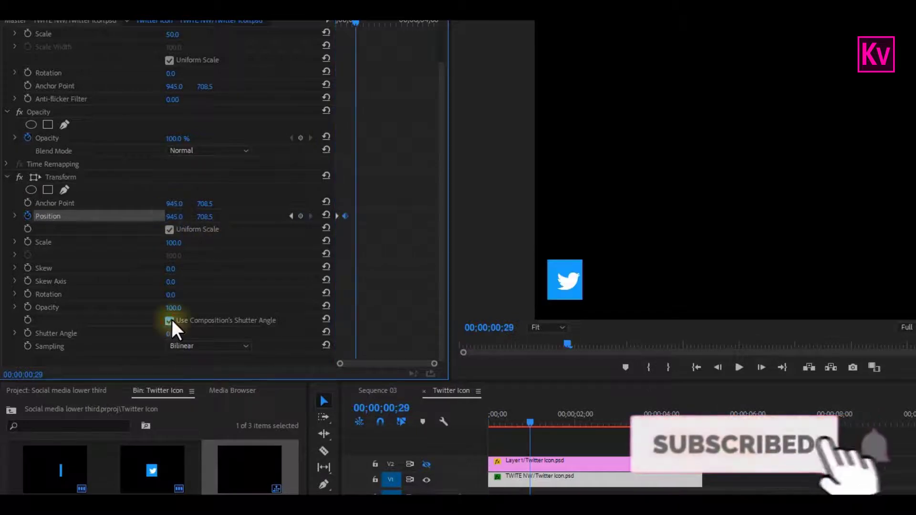
Turn off Use Composition's Shutter Angle in the TWITE NW clip's Transform effect and set its Shutter Angle to 270
left_click(170, 321)
left_click(174, 334)
type("27")
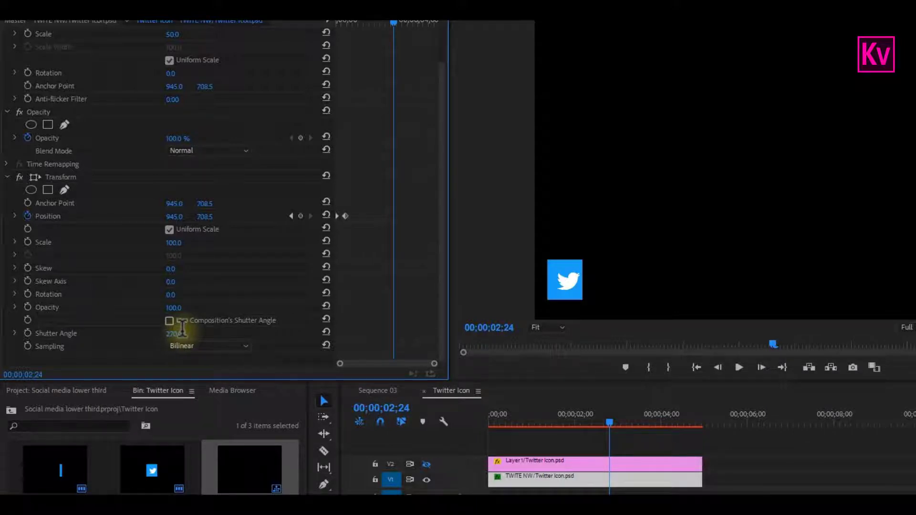
type("0")
key("Return")
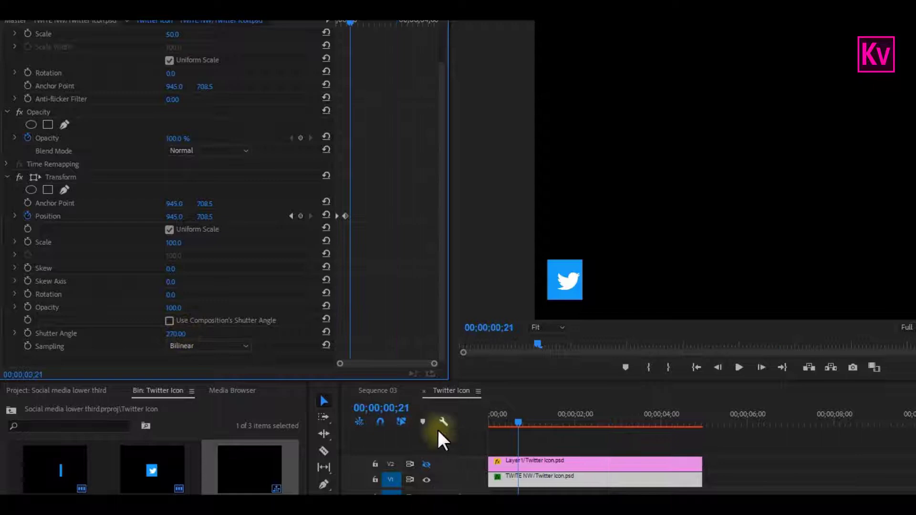
Apply Transform to the Layer 1 clip and keyframe its position from Y 1273.5 at 00;00;00;16 to 708.5 at 00;00;00;28
left_click(557, 463)
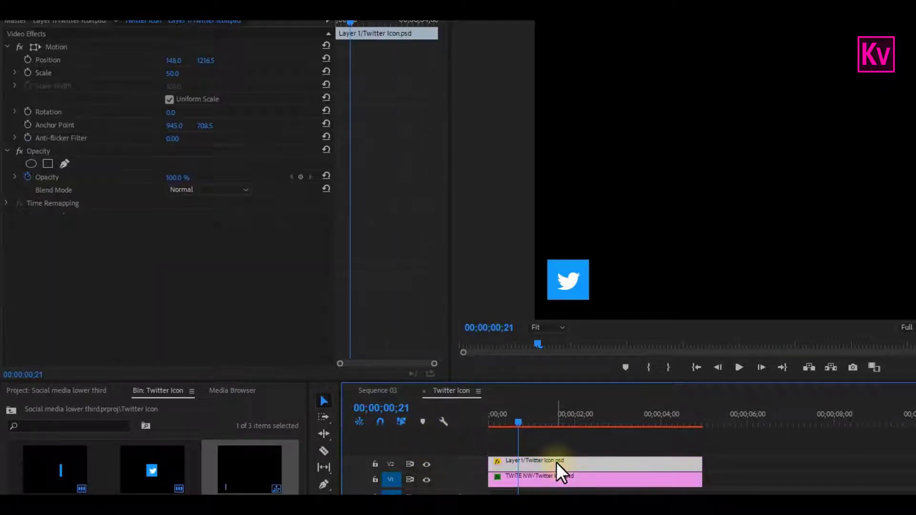
left_click_drag(822, 123, 352, 462)
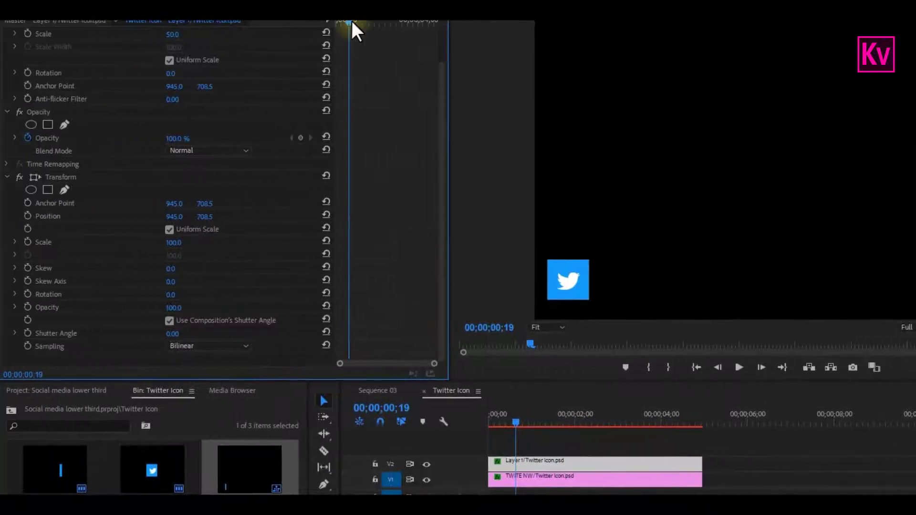
left_click_drag(316, 20, 323, 22)
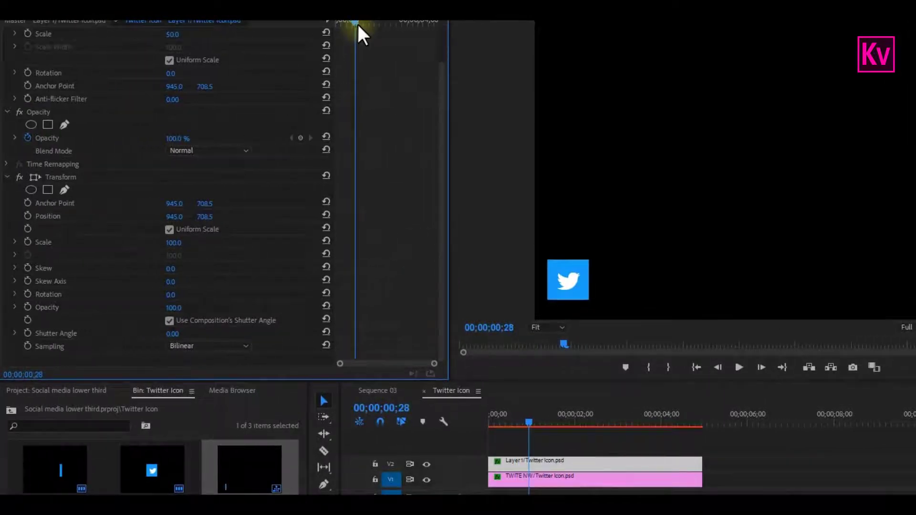
left_click(28, 215)
left_click_drag(523, 424, 509, 425)
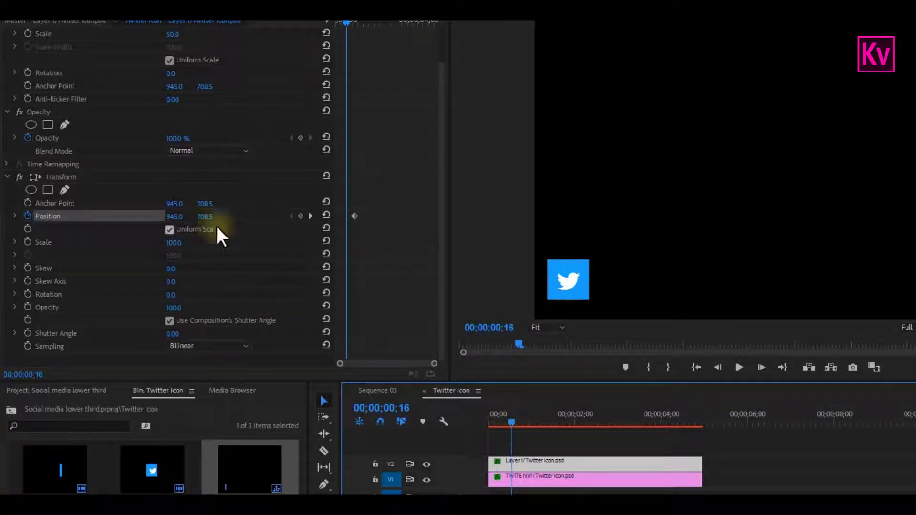
left_click_drag(205, 216, 574, 251)
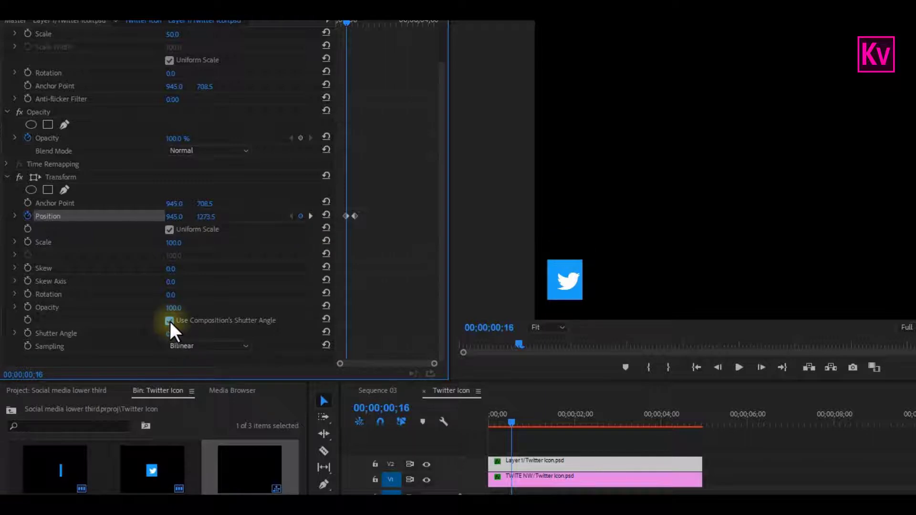
Turn off Use Composition's Shutter Angle in the Layer 1 clip's Transform effect and open its Shutter Angle value for editing
left_click(170, 321)
left_click(173, 332)
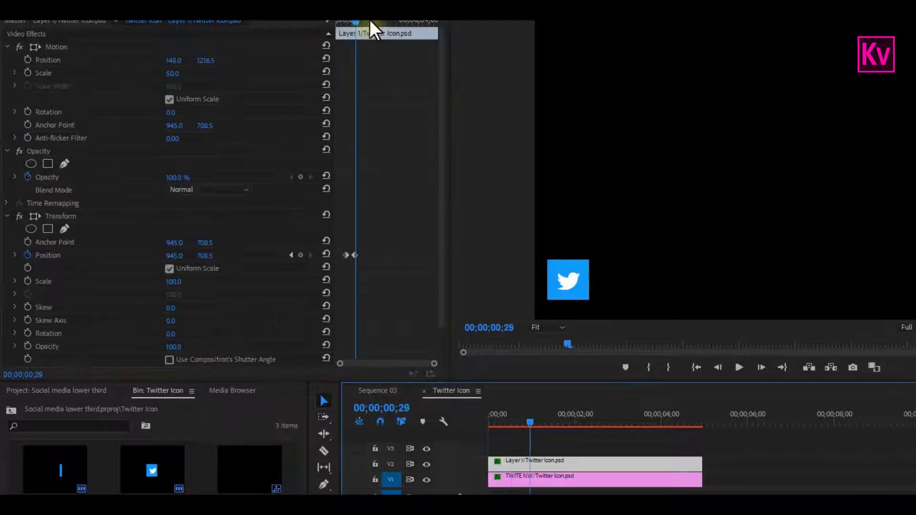
Keyframe the Layer 1 clip's Transform position to hold X 945 at 00;00;01;07 and reach X 2140 at 00;00;02;11
left_click_drag(359, 22, 364, 24)
left_click(301, 255)
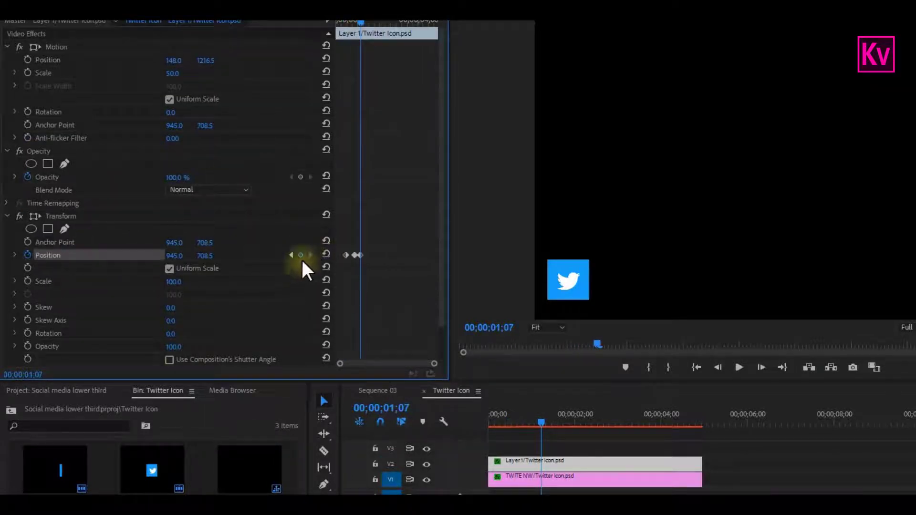
left_click_drag(361, 20, 385, 27)
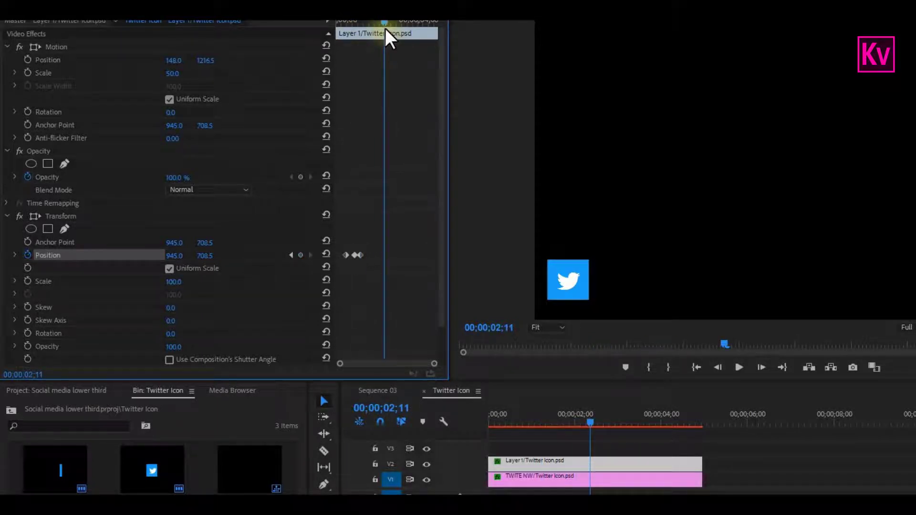
left_click_drag(171, 255, 912, 286)
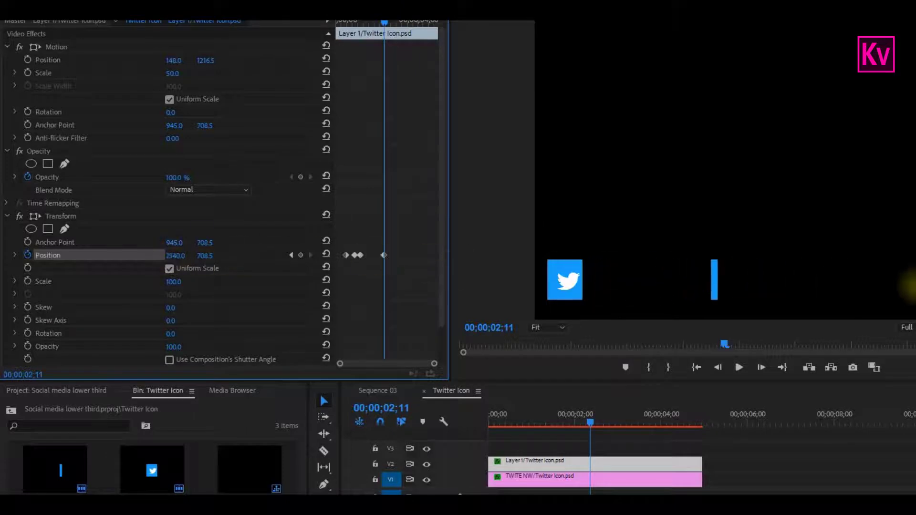
Ease all the Layer 1 clip's Transform position keyframes with smooth temporal interpolation and reshape their velocity curve into steeper peaks
left_click_drag(414, 242, 346, 271)
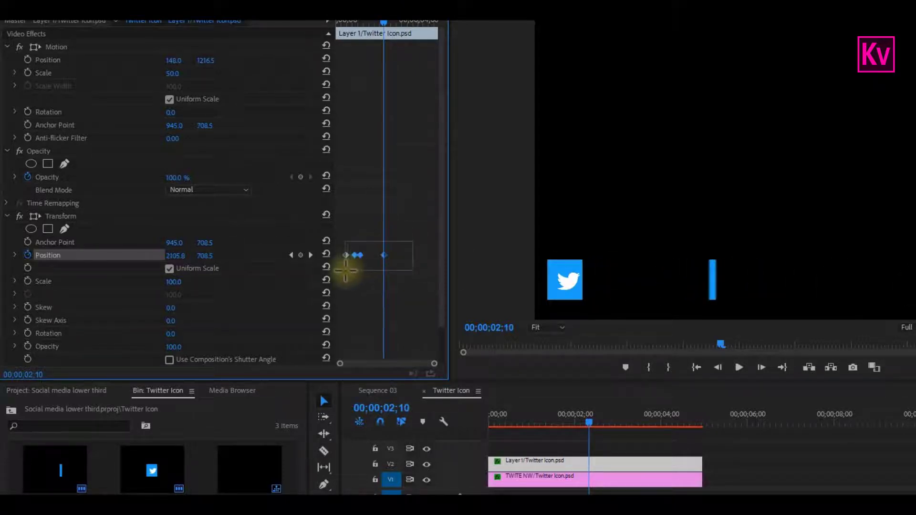
right_click(359, 257)
mouse_move(456, 368)
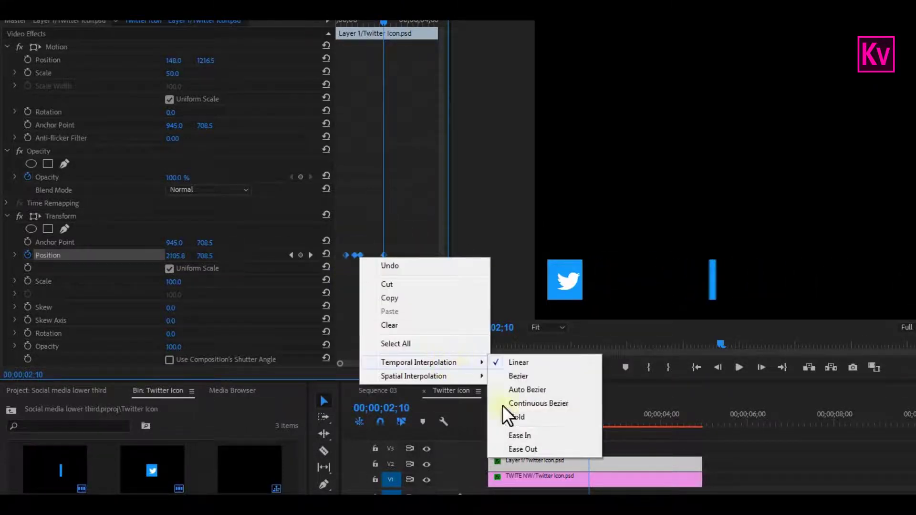
left_click(504, 404)
left_click(15, 255)
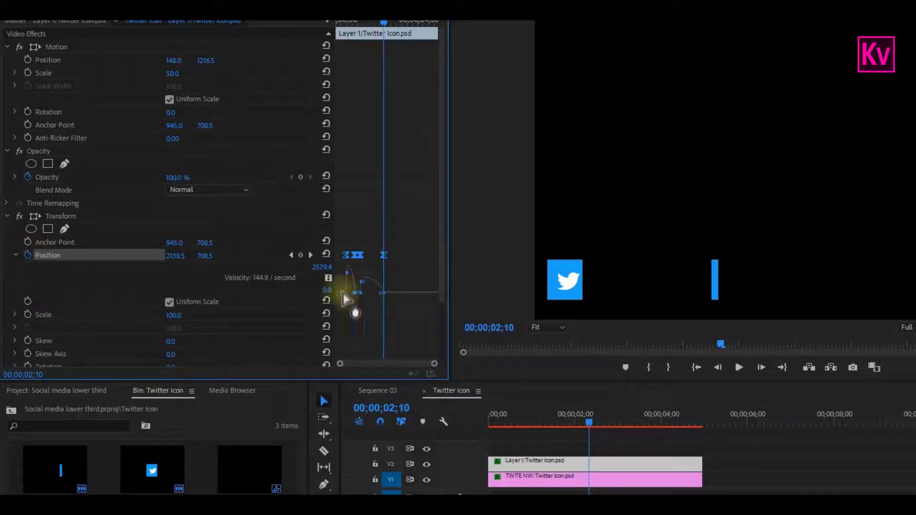
left_click_drag(368, 287, 389, 304)
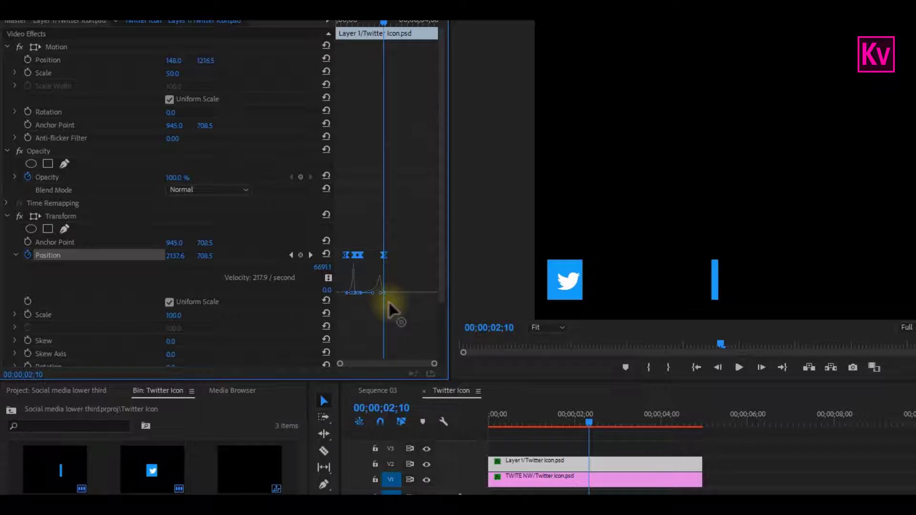
Ease the TWITE NW clip's Transform position keyframes and expand the position's velocity graph
left_click(530, 479)
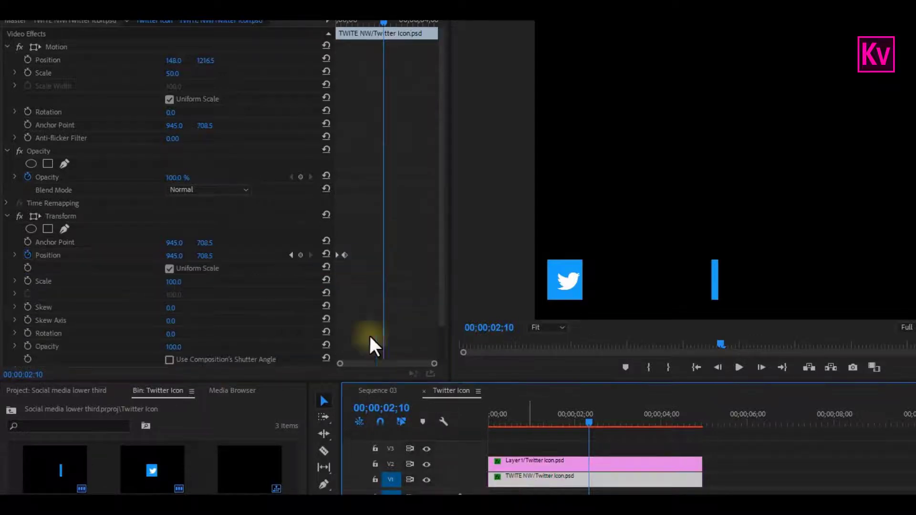
right_click(344, 257)
left_click(494, 375)
left_click(15, 255)
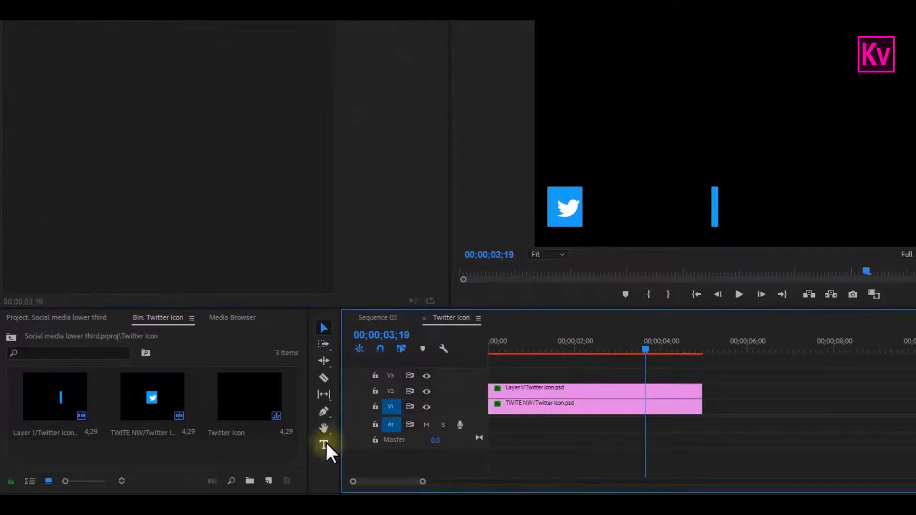
Add the text "King Visuals" between the Twitter icon and the blue bar
left_click(324, 445)
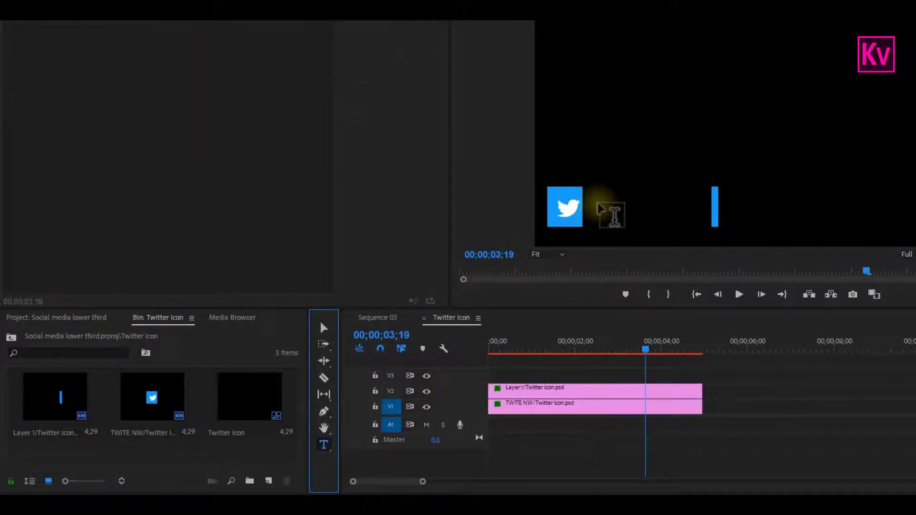
left_click(600, 208)
type("King Visuals")
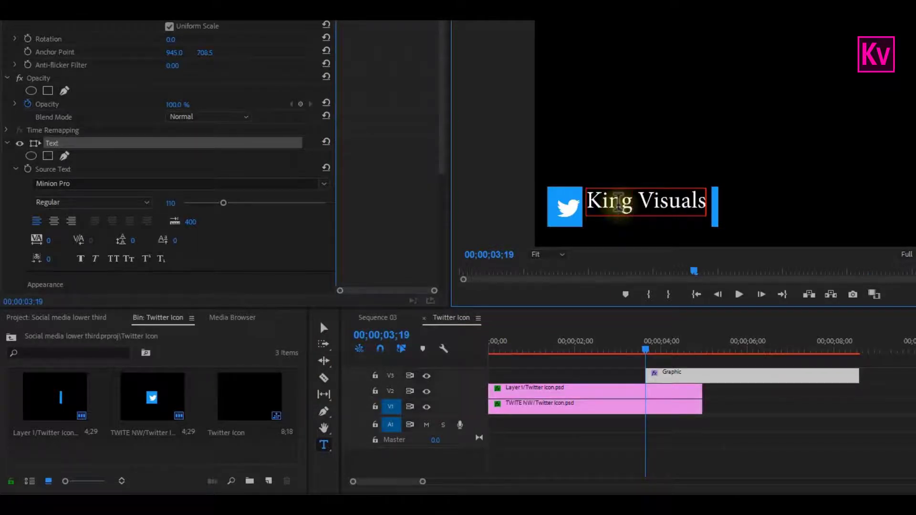
key("Escape")
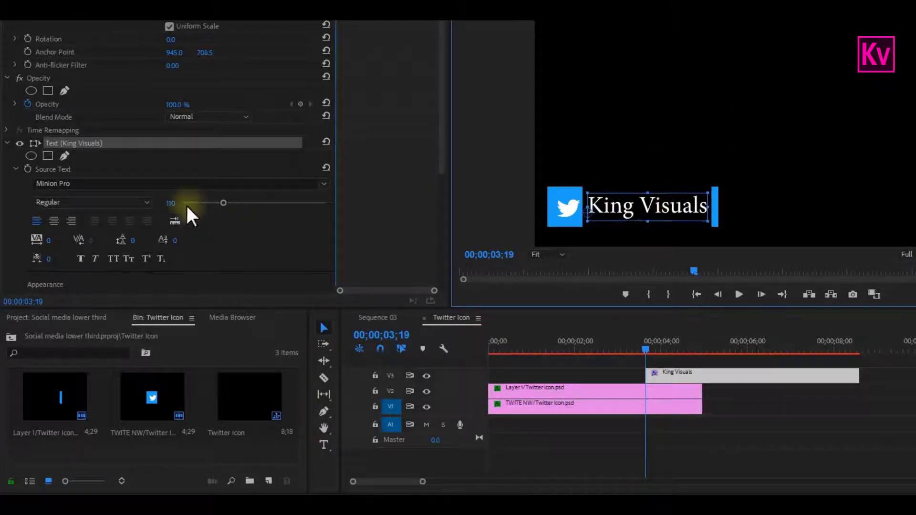
Set the King Visuals text size to 115 and nudge it to fit between the icon and the bar
left_click(170, 203)
type("115")
key("Return")
left_click_drag(608, 208, 604, 210)
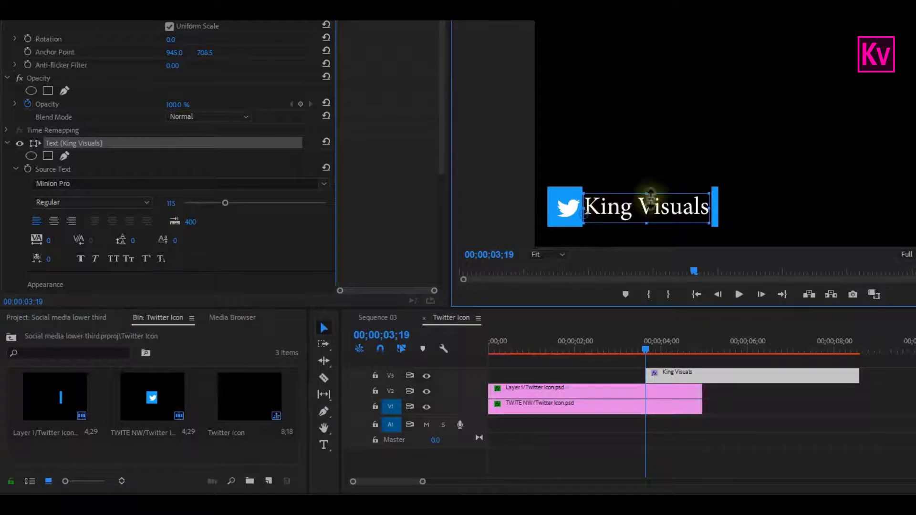
Align the King Visuals clip with the start of the other clips and fit a rectangular mask around its whole text
left_click_drag(705, 377, 568, 358)
left_click(565, 349)
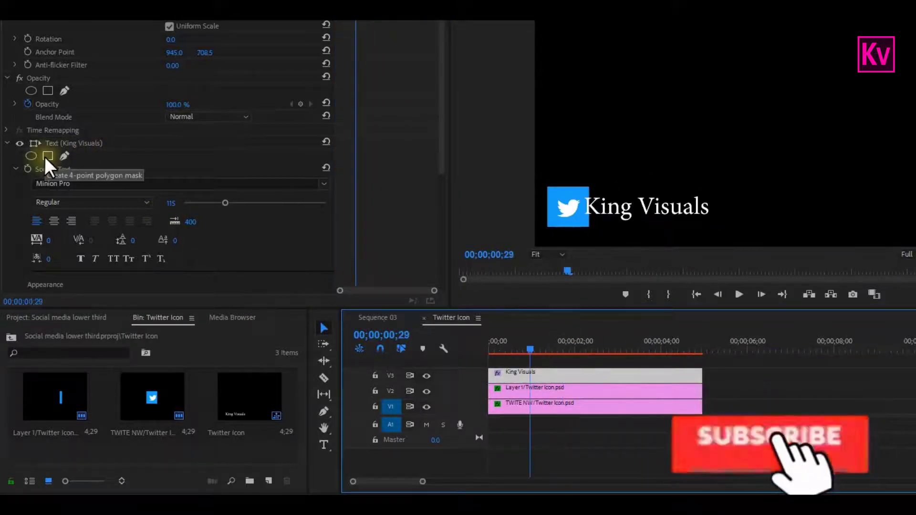
left_click(47, 157)
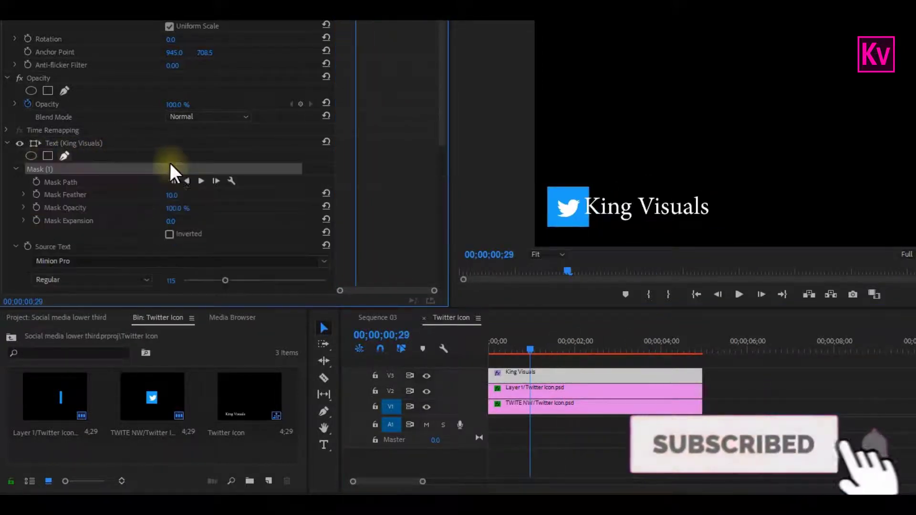
left_click_drag(720, 113, 623, 228)
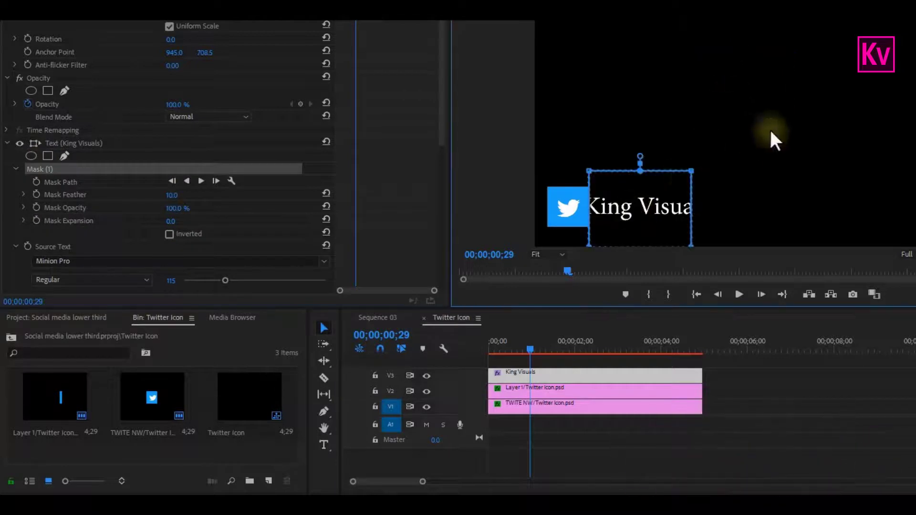
left_click_drag(691, 171, 727, 170)
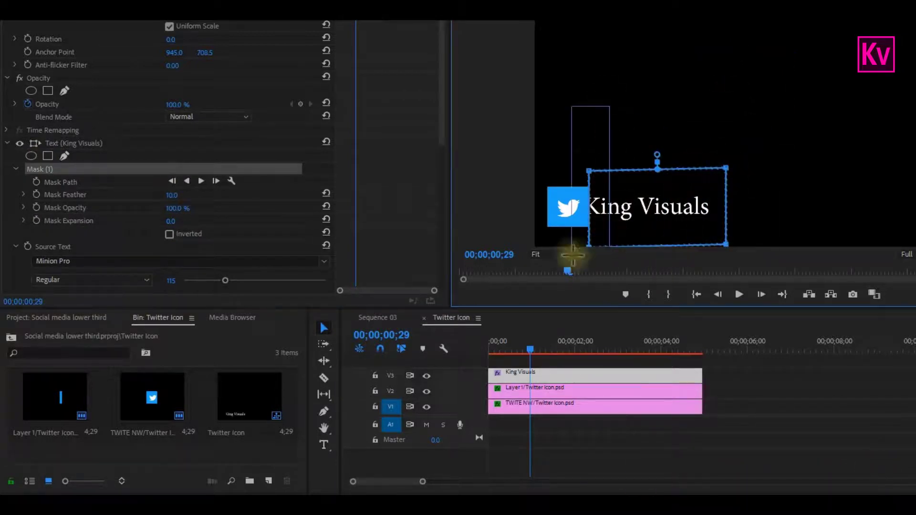
left_click_drag(588, 171, 580, 169)
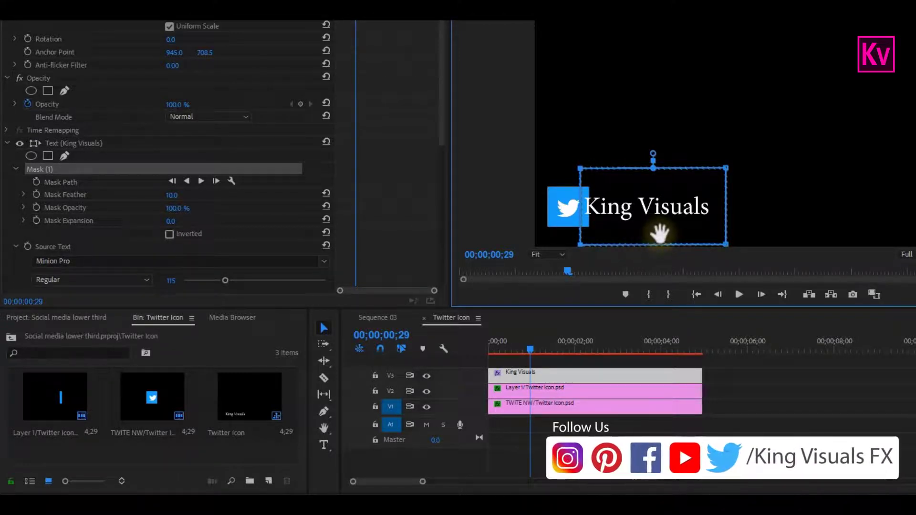
Shift the text mask back over the Twitter icon to hide King Visuals and start Mask Path keyframing at 00;00;00;29
left_click_drag(658, 231, 565, 219)
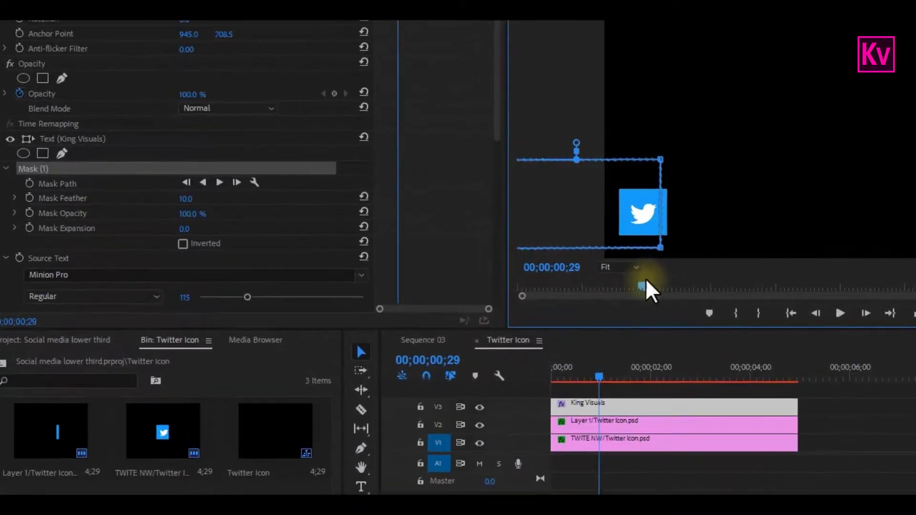
left_click(31, 183)
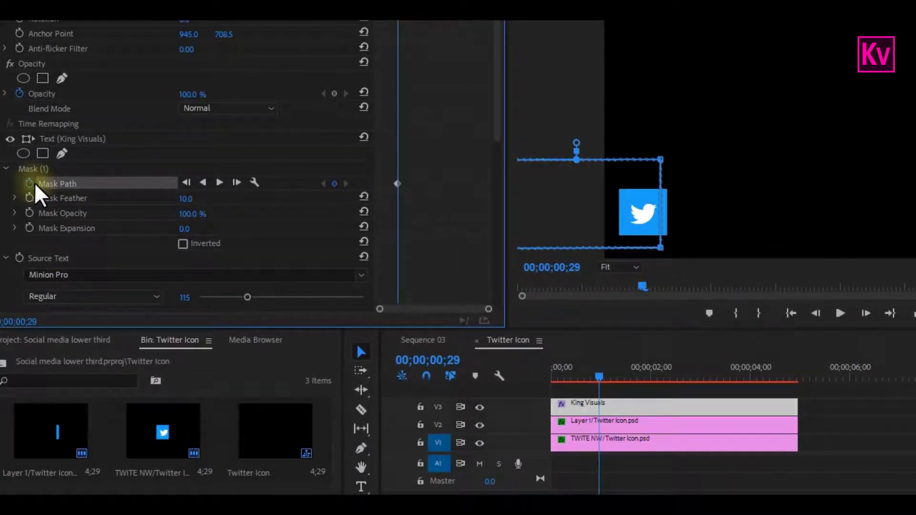
left_click(39, 167)
Keyframe the Mask Path from 00;00;01;13 to 00;00;01;27, moving the mask along with the blue bar to uncover the letter K
left_click(866, 313)
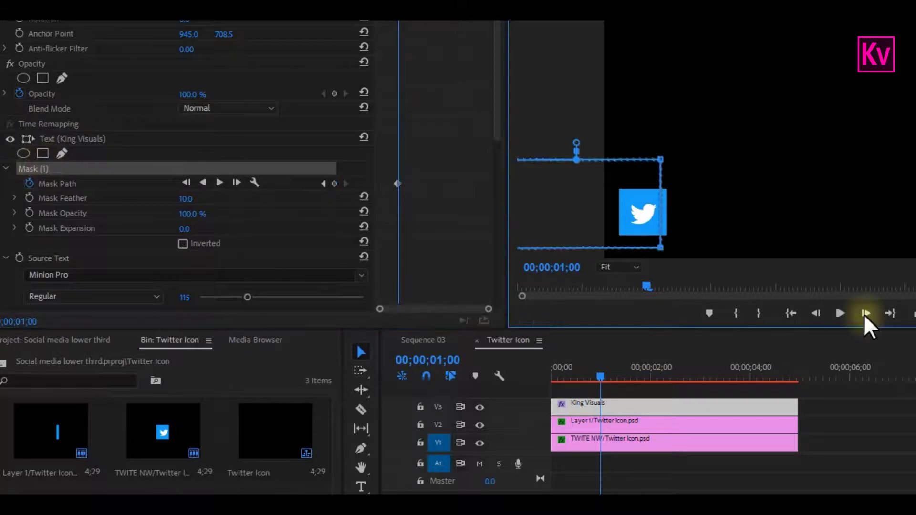
left_click(864, 315)
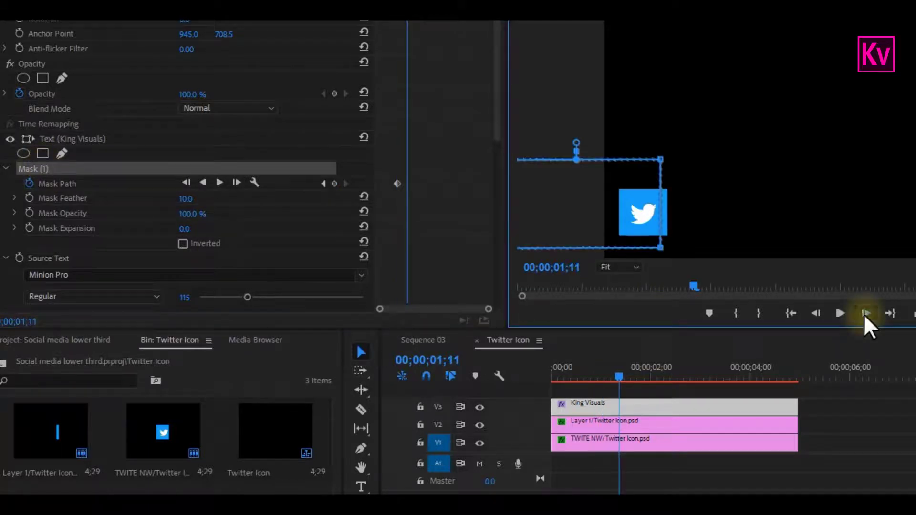
left_click(864, 314)
left_click(863, 314)
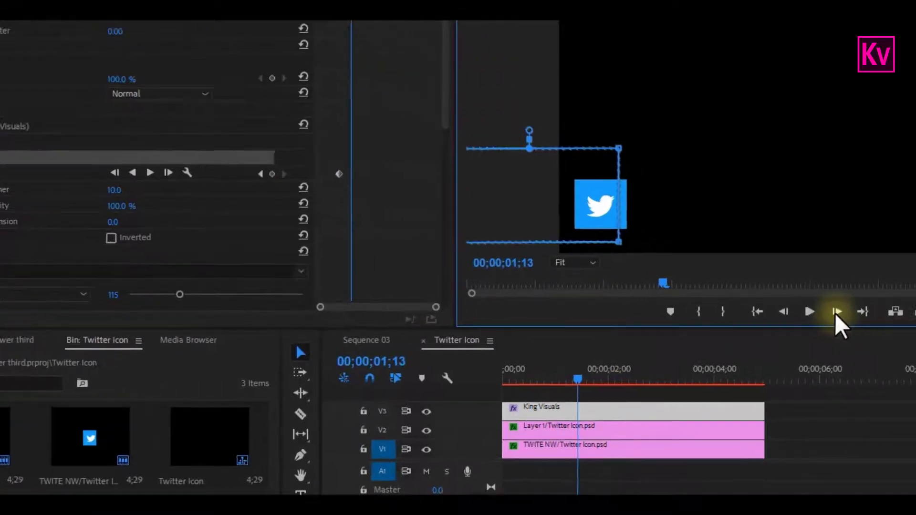
left_click(865, 313)
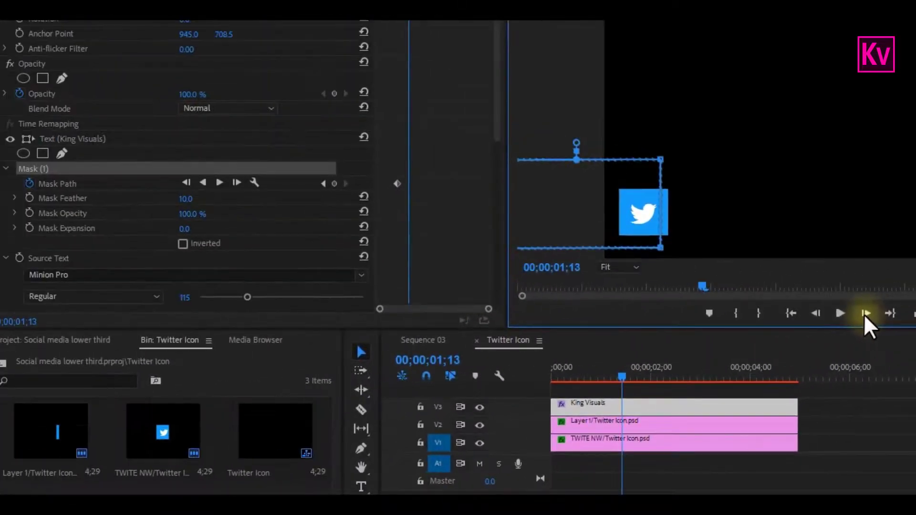
left_click_drag(631, 223, 633, 222)
left_click_drag(633, 222, 632, 221)
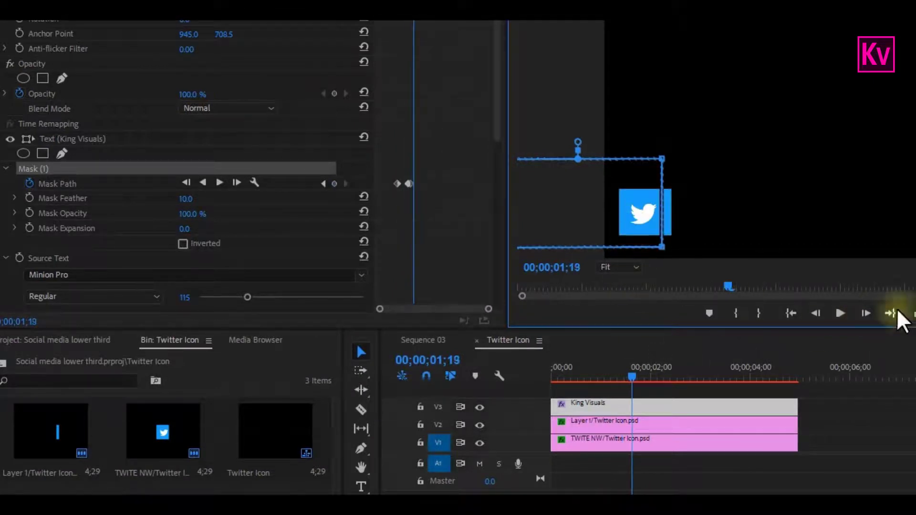
left_click(865, 313)
left_click_drag(638, 217, 645, 217)
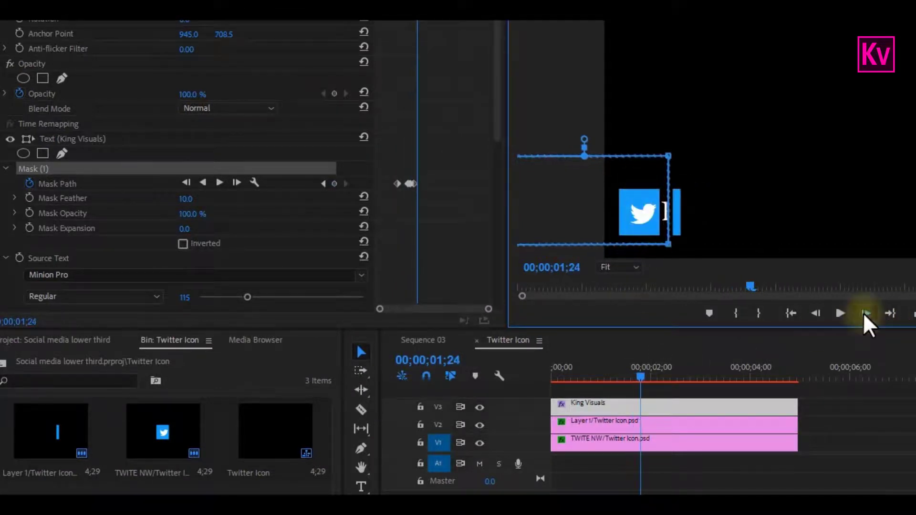
left_click(865, 314)
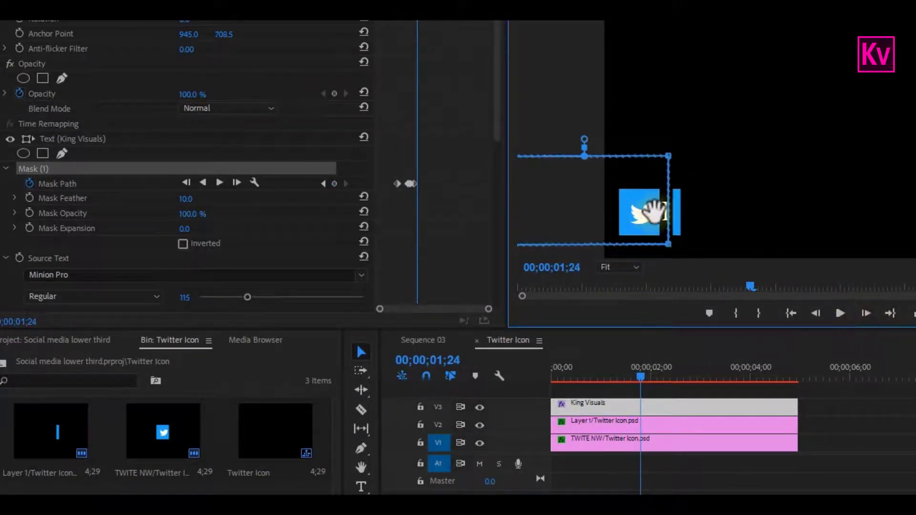
left_click_drag(653, 210, 671, 213)
left_click(865, 313)
Extend the Mask Path keyframes from 00;00;01;29 past 00;00;02;03, keeping the mask edge behind the bar across the word King
left_click(865, 313)
left_click(866, 313)
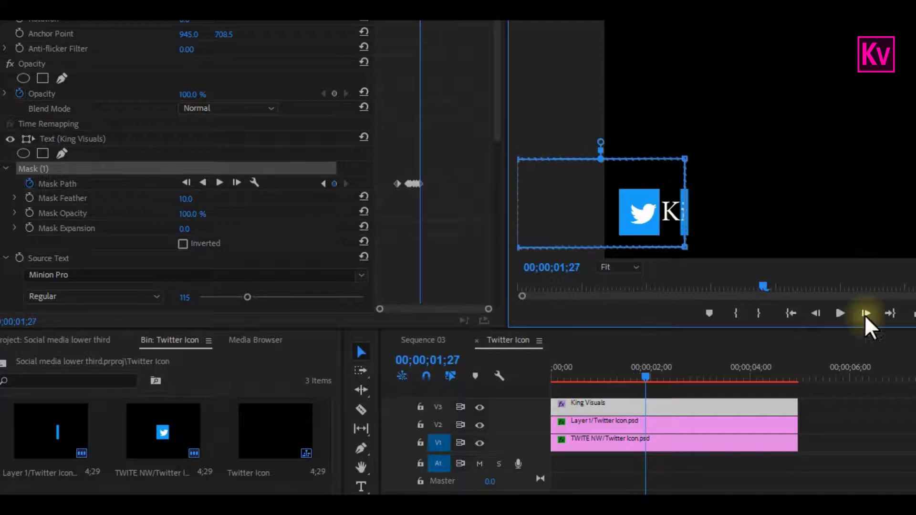
left_click(866, 313)
left_click(866, 313)
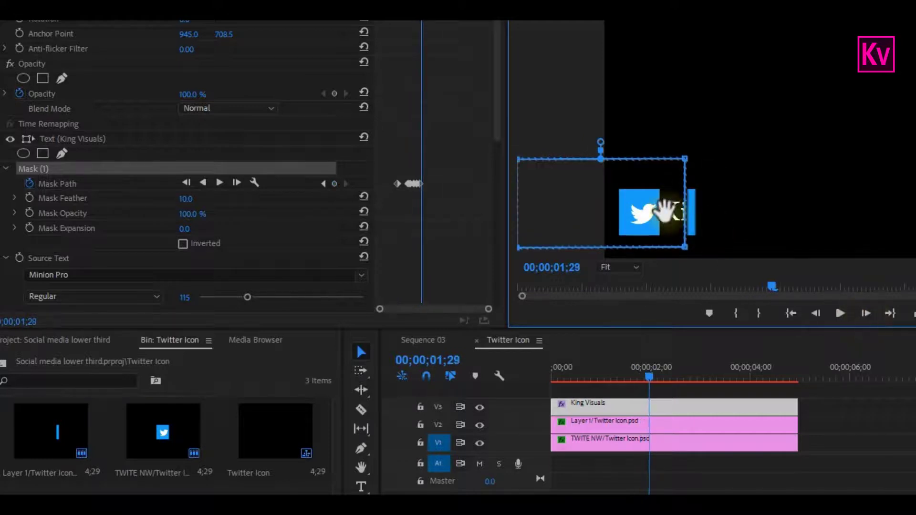
left_click_drag(667, 211, 652, 213)
left_click(865, 313)
left_click(865, 313)
left_click(865, 313)
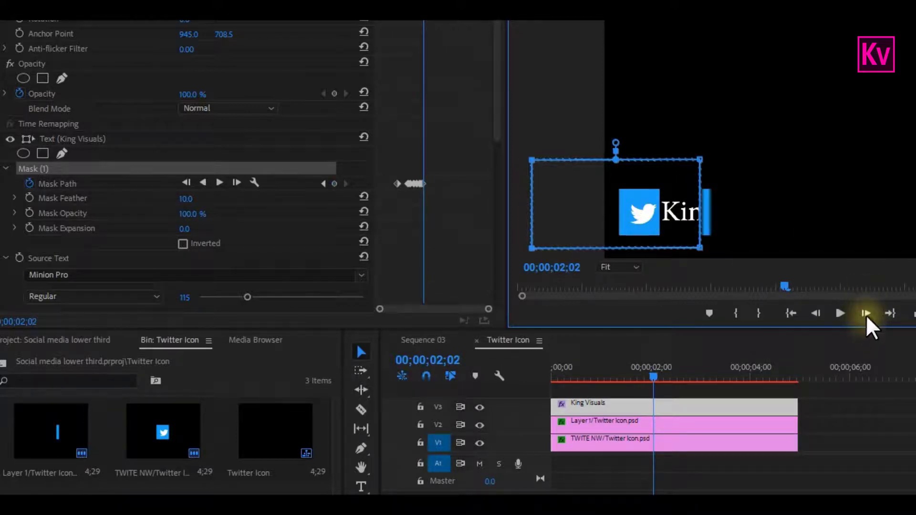
left_click(867, 314)
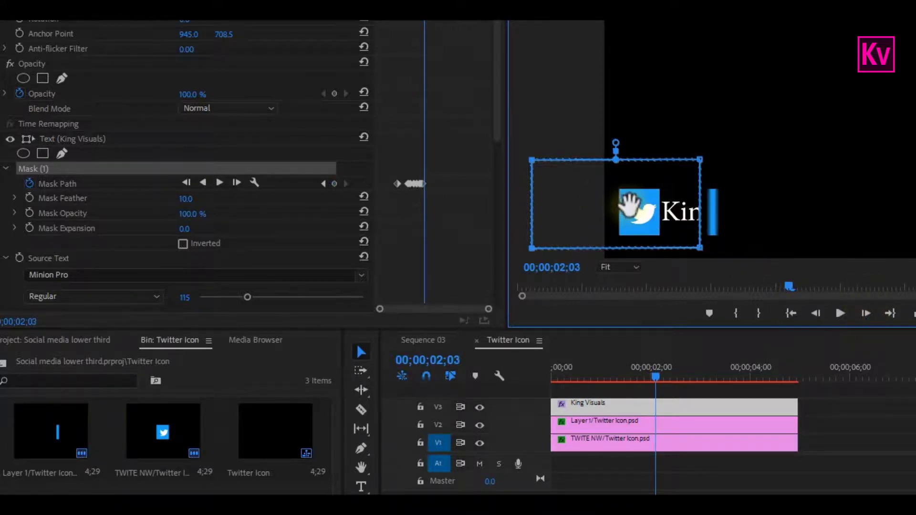
left_click(866, 313)
left_click_drag(641, 208, 687, 216)
Complete the Mask Path keyframes up to 00;00;02;15, following the bar until the full King Visuals text is uncovered
left_click(866, 313)
key("Right")
key("Right")
left_click(866, 314)
left_click(868, 314)
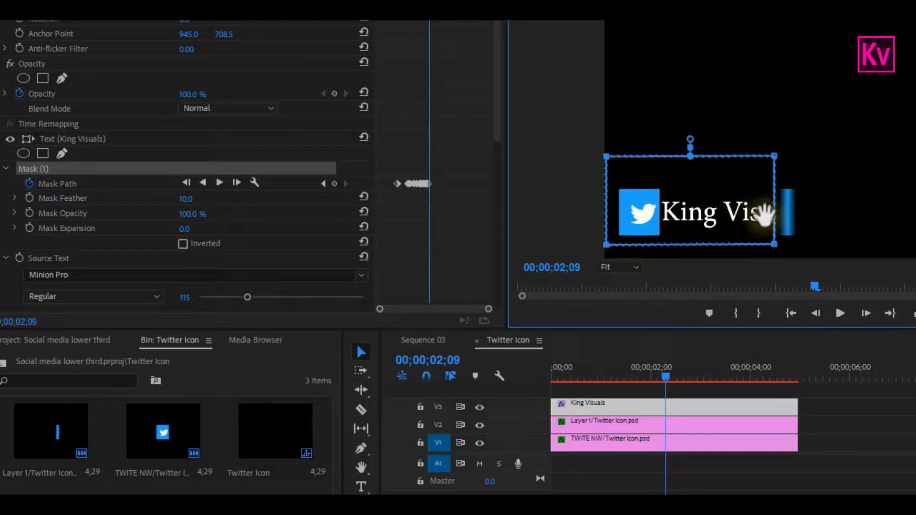
left_click(867, 313)
left_click_drag(765, 216, 737, 213)
left_click(866, 313)
left_click(866, 313)
key("Right")
left_click(866, 314)
left_click(866, 314)
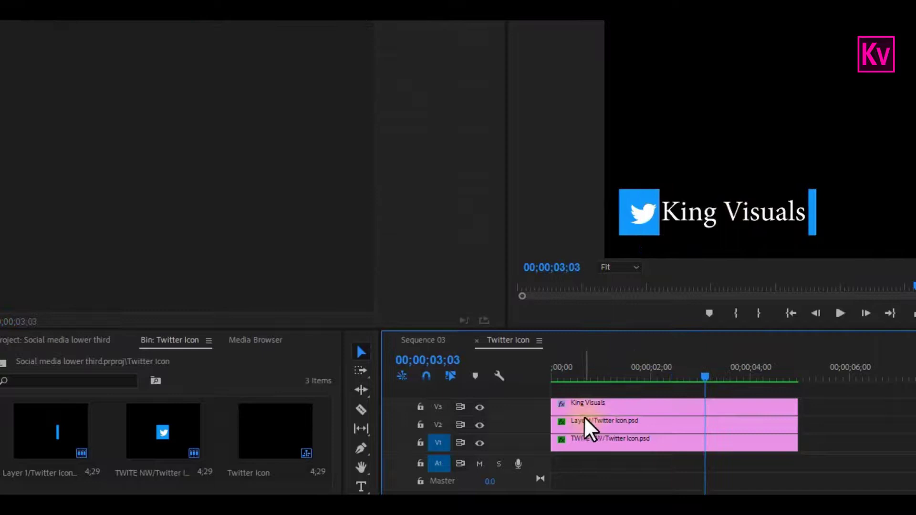
Reorder the clips so Layer 1 is on V3 above the King Visuals text on V2
mouse_move(609, 417)
left_mouse_down()
mouse_move(609, 390)
mouse_move(613, 426)
left_mouse_up()
left_click_drag(631, 396, 645, 398)
Nest all three clips into a sequence named King Visuals
left_click_drag(828, 404, 773, 439)
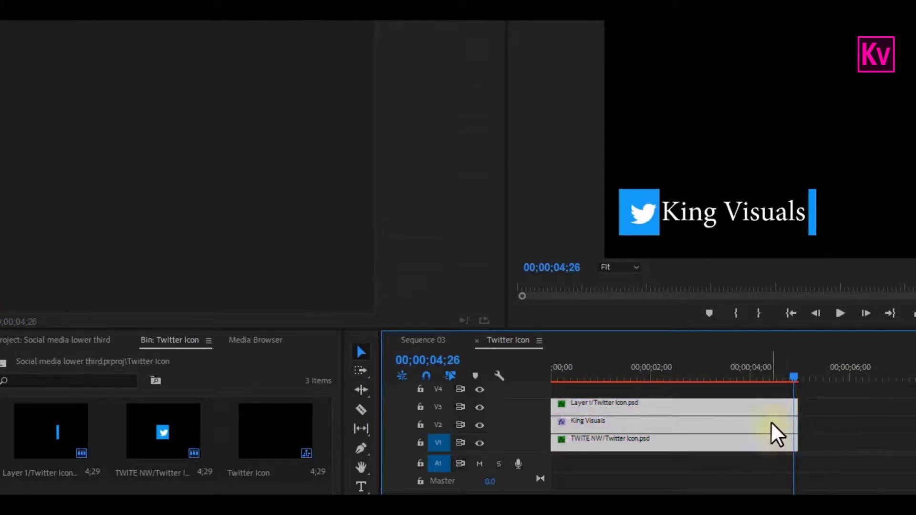
right_click(775, 420)
left_click(823, 233)
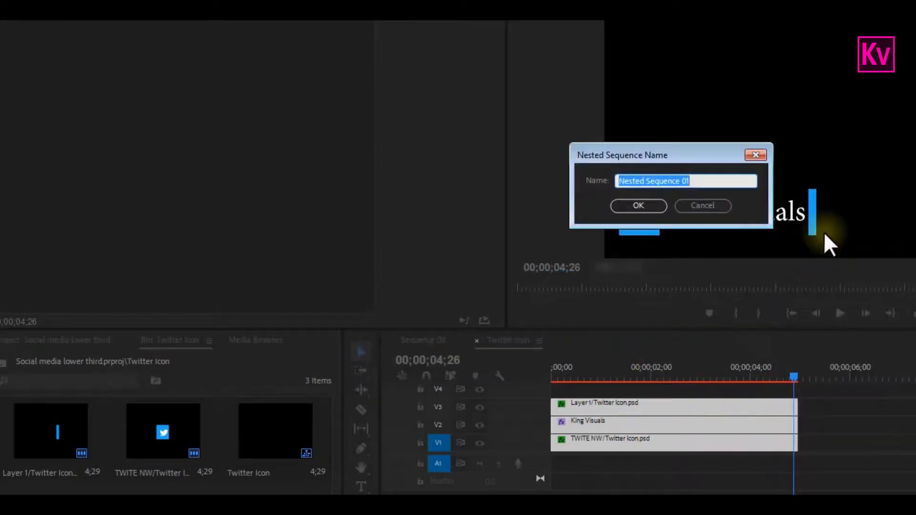
type("King Visuals")
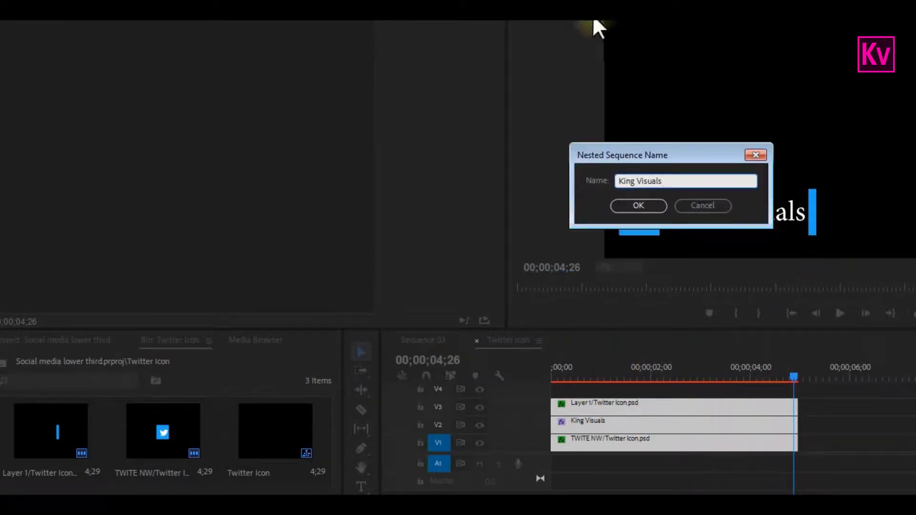
key("Return")
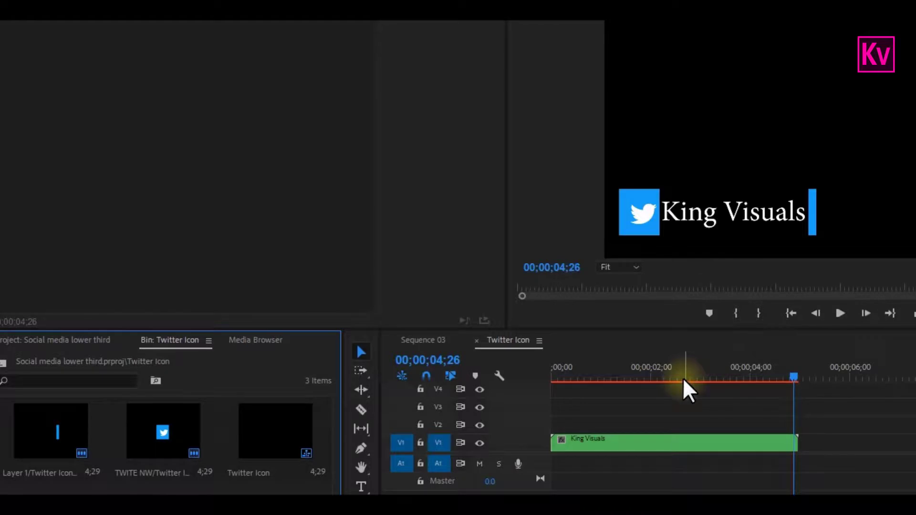
Split the nested King Visuals clip at 00;00;02;19 with the Razor tool and return to the Selection tool
left_click_drag(650, 380, 683, 385)
left_click(695, 437)
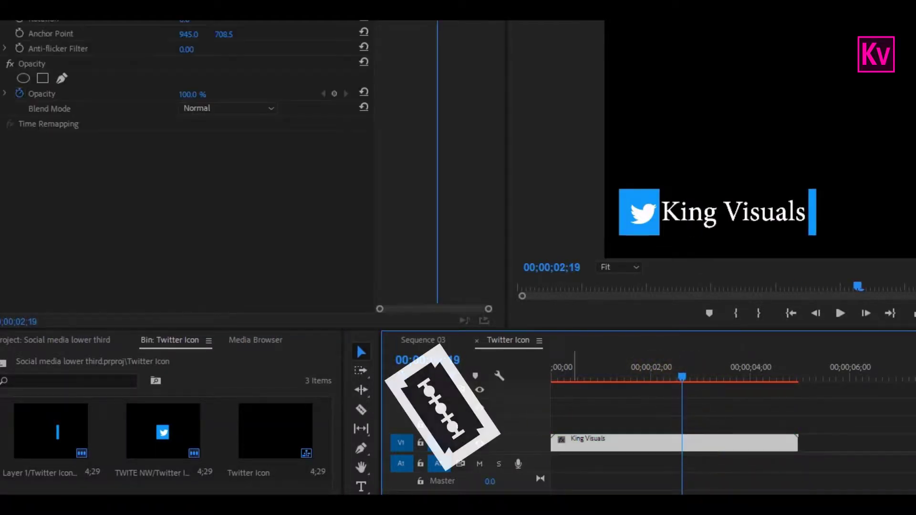
key("c")
left_click(682, 441)
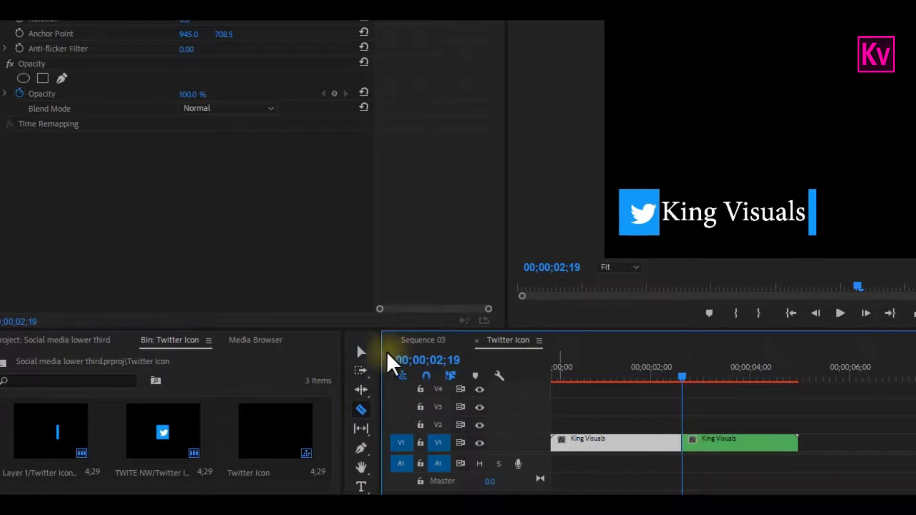
left_click(365, 353)
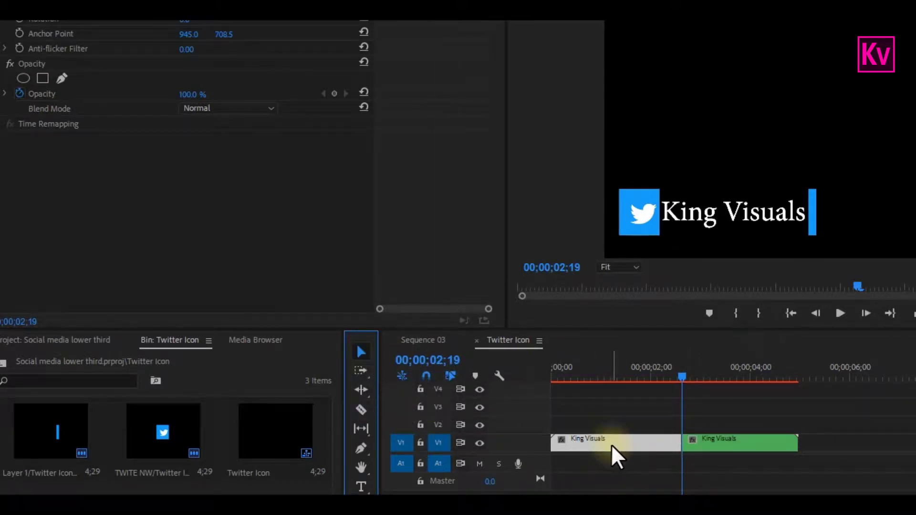
Append a copy of the first King Visuals segment after the second, reverse the copy's speed, and play back the sequence
left_click_drag(611, 445, 858, 444)
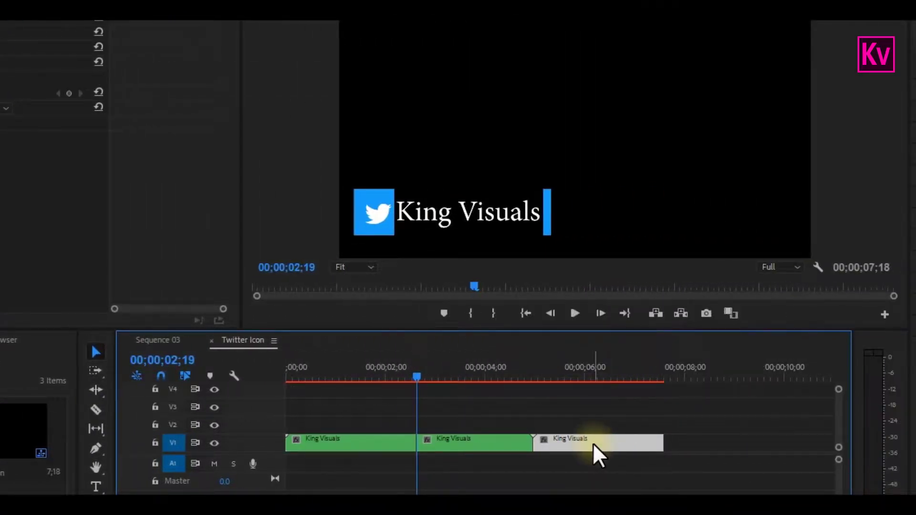
right_click(594, 446)
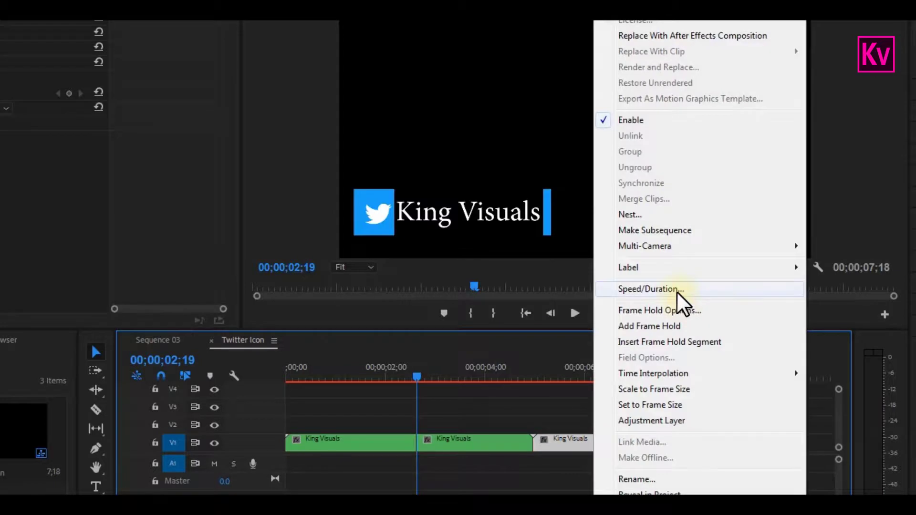
left_click(677, 290)
left_click(335, 189)
left_click(374, 264)
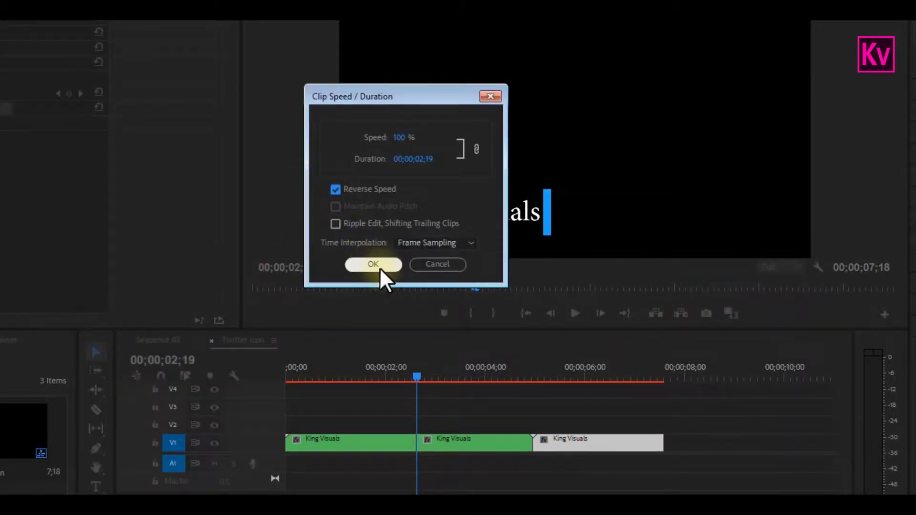
left_click(575, 313)
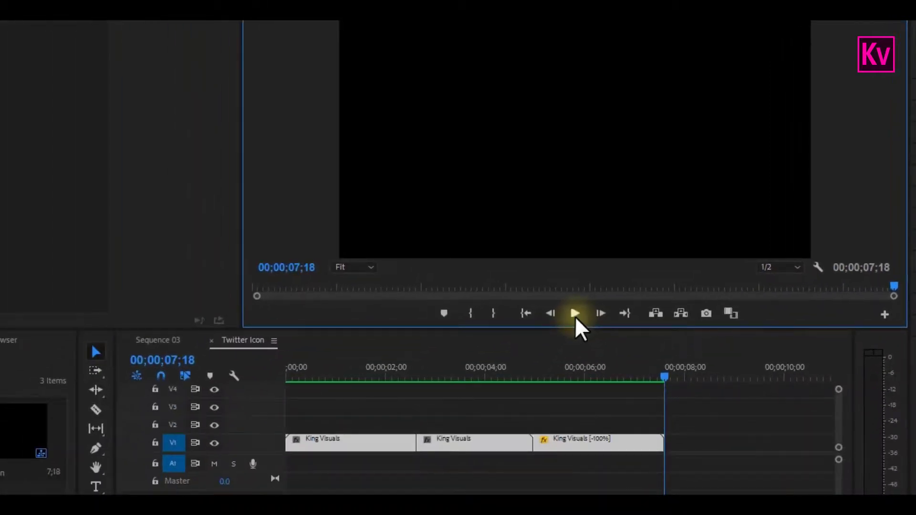
In Sequence 03, set the Twitter Icon clip's position to 692, 444 and its scale to 75
left_click(157, 340)
left_click(307, 379)
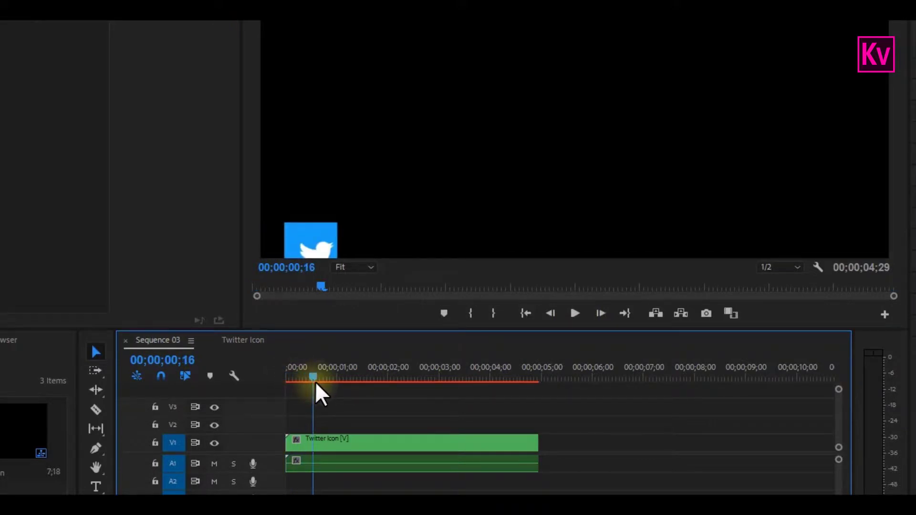
left_click(342, 442)
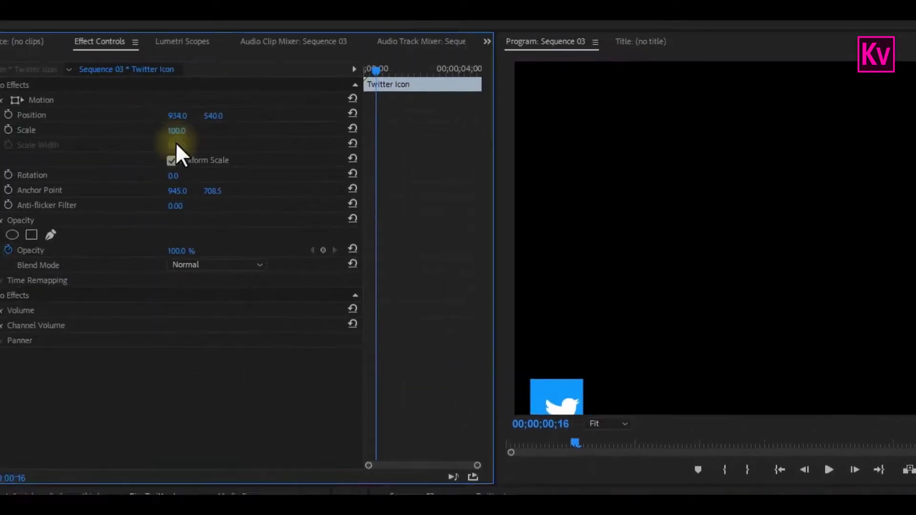
left_click_drag(178, 116, 14, 136)
left_click(177, 132)
type("75")
key("Return")
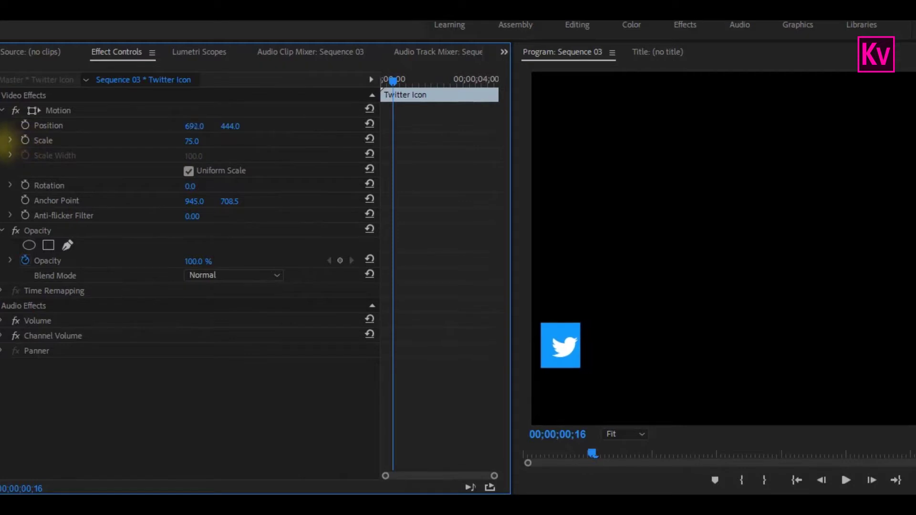